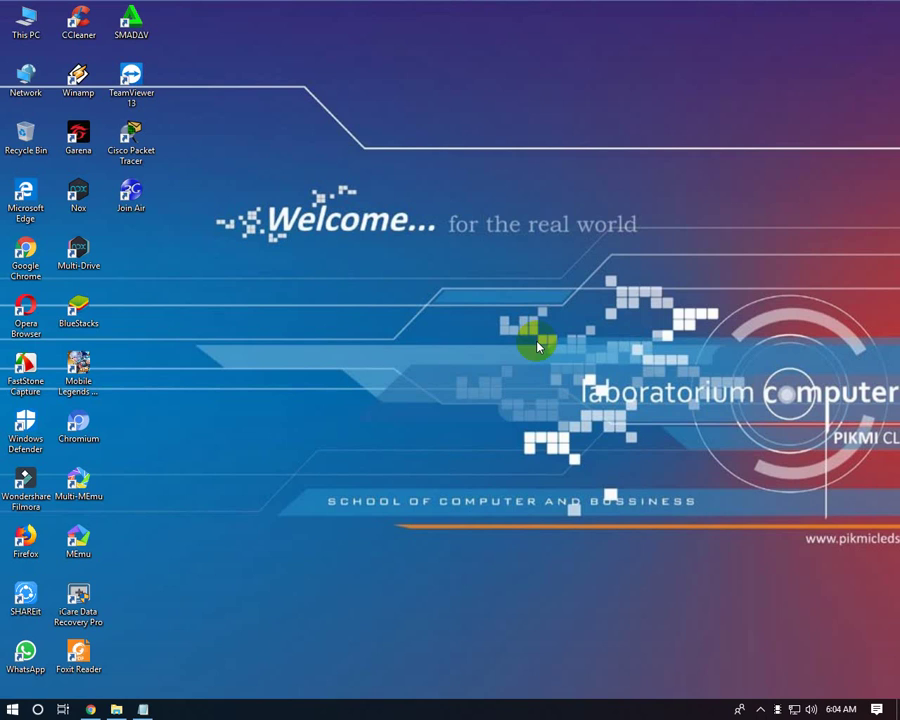
Launch Word with winword from the Run box and create a new blank document.
key("super+r")
key("Return")
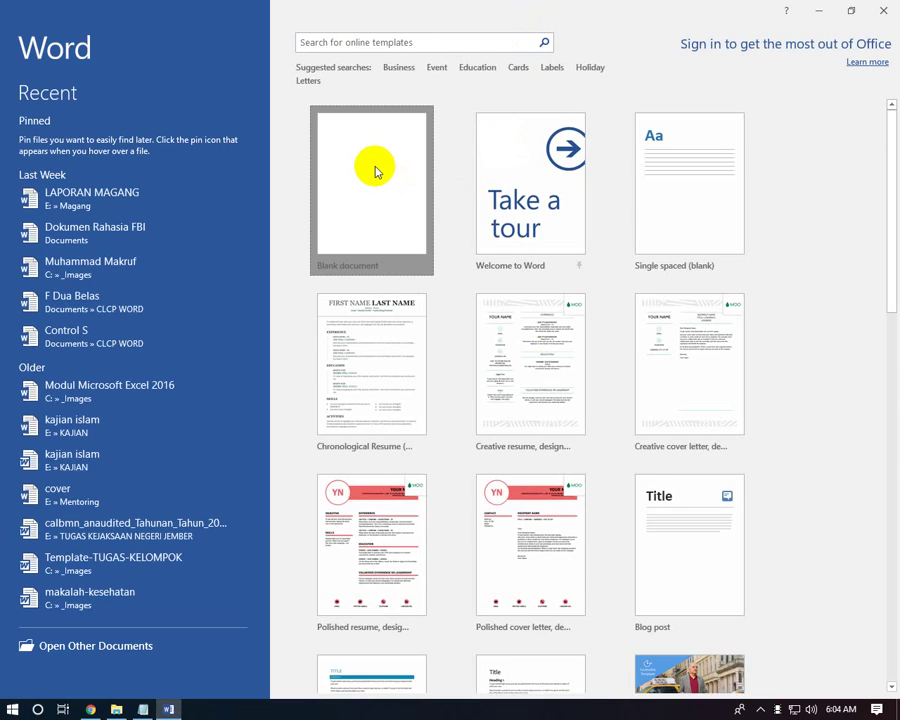
left_click(376, 169)
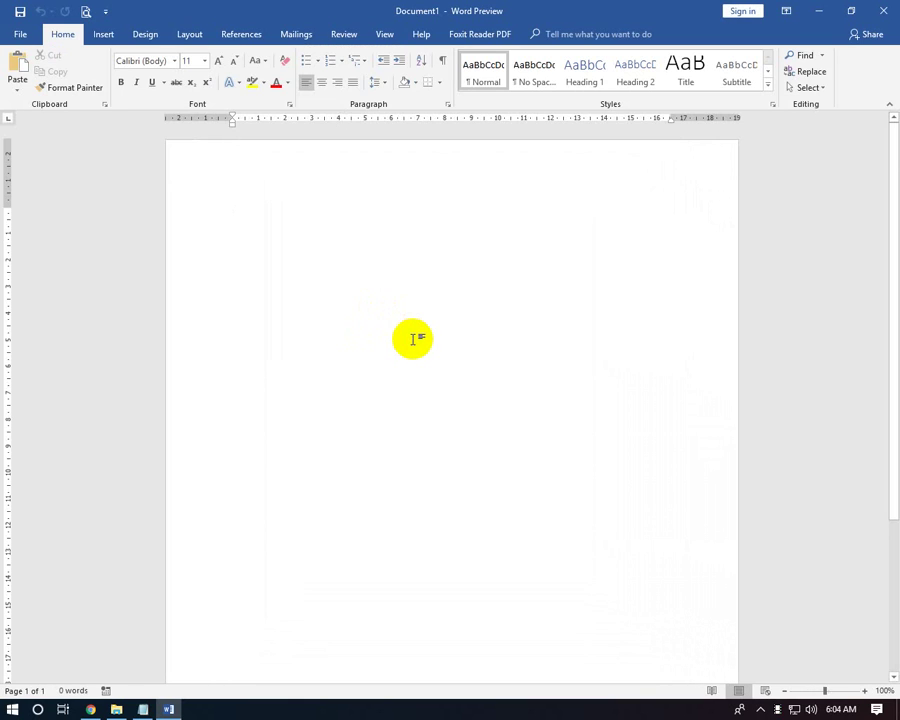
Type the heading 'Bullets n Numbering' and place the cursor on the empty line below it.
type("B")
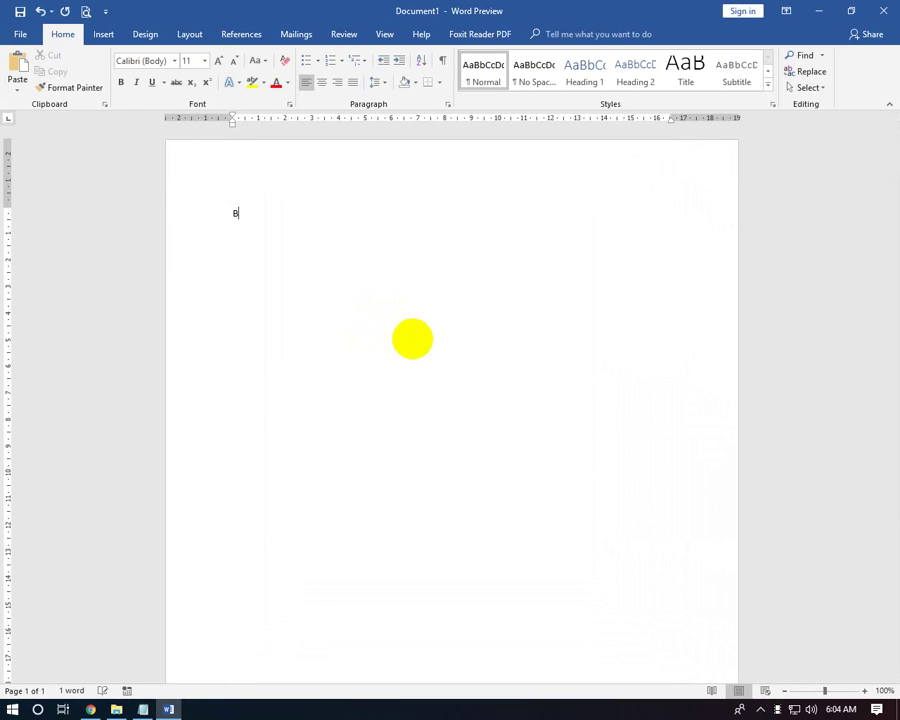
type("Numbering")
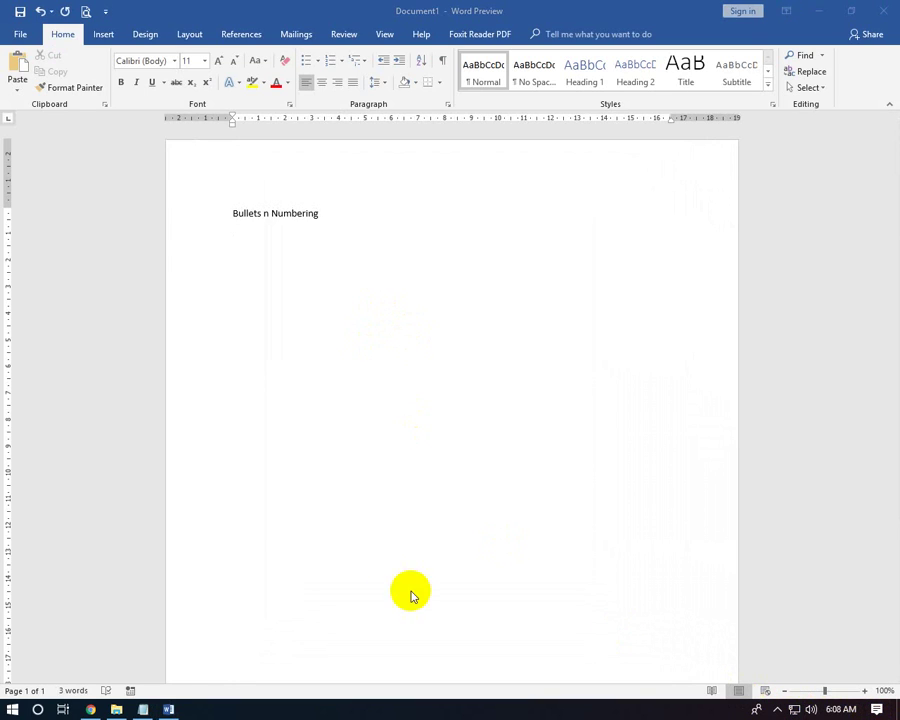
left_click(308, 240)
left_click(326, 212)
left_click(312, 240)
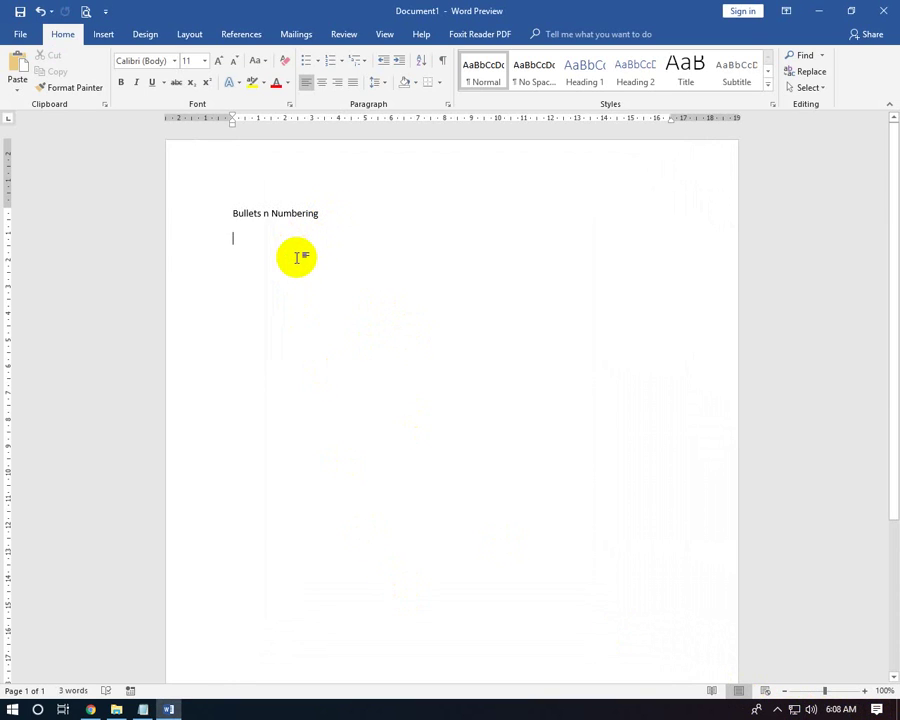
left_click_drag(224, 211, 318, 213)
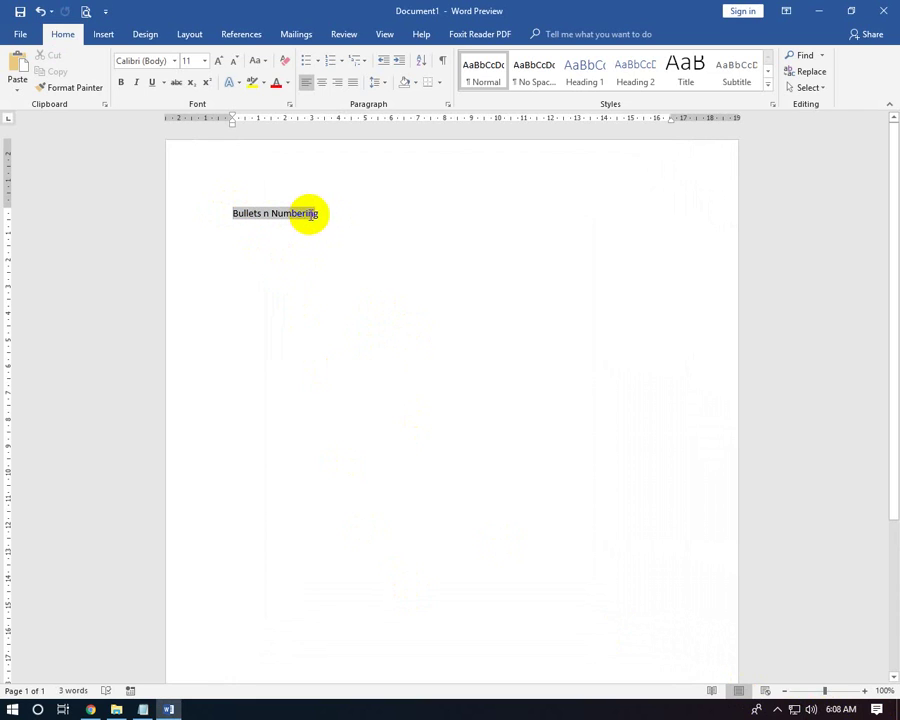
left_click(256, 258)
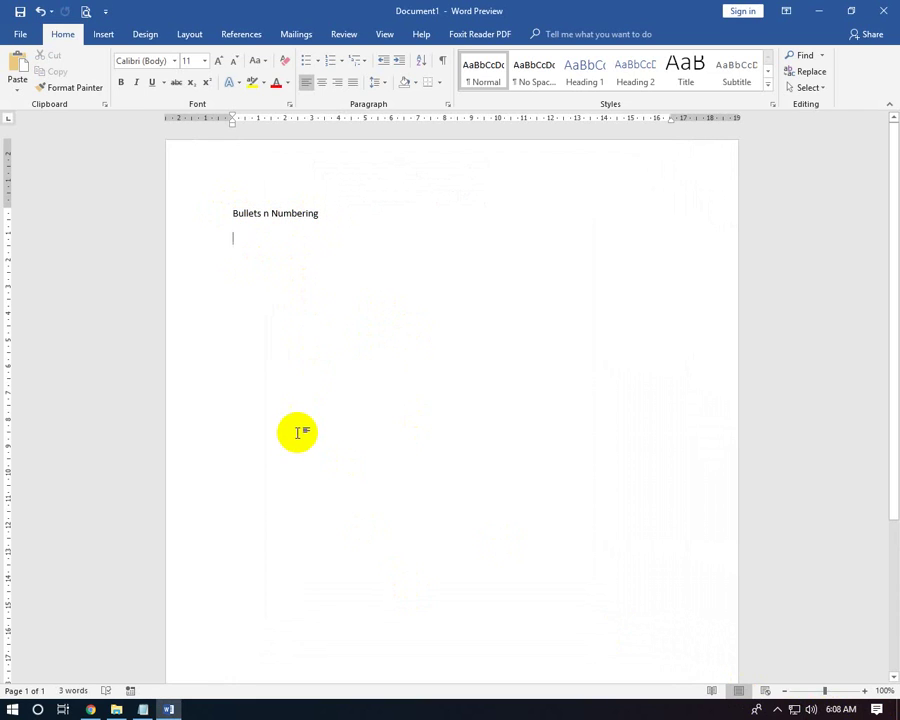
Zoom in, then type 'Daftar Makanan :' with Soto Ayam, Sate Kambing and Nasi Goreng on separate lines.
scroll(411, 472, "up", 7)
scroll(462, 510, "up", 5)
scroll(436, 530, "up", 4)
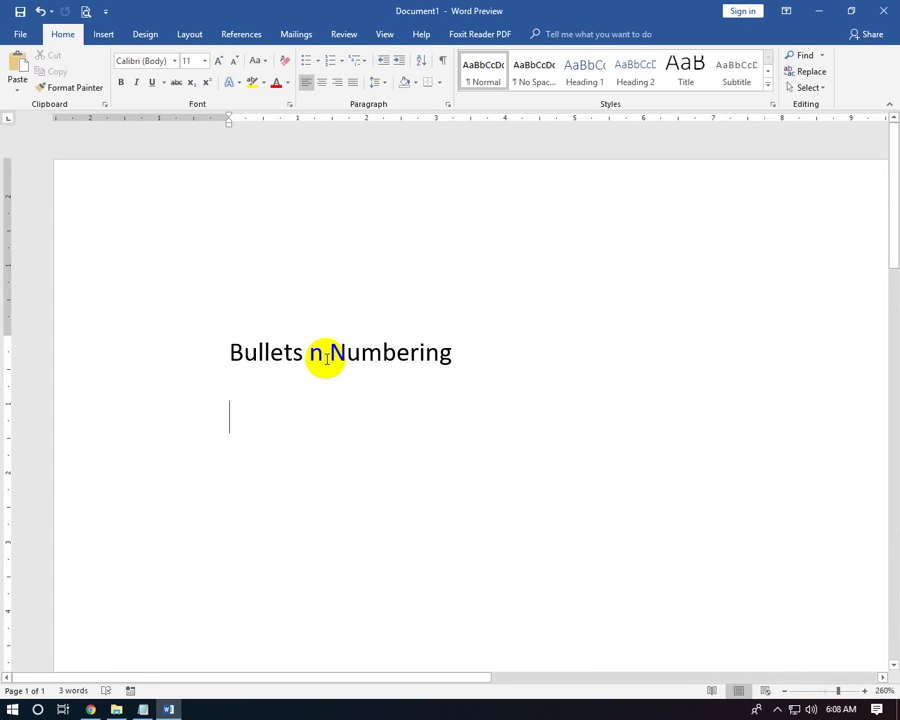
type("Daftar Mak")
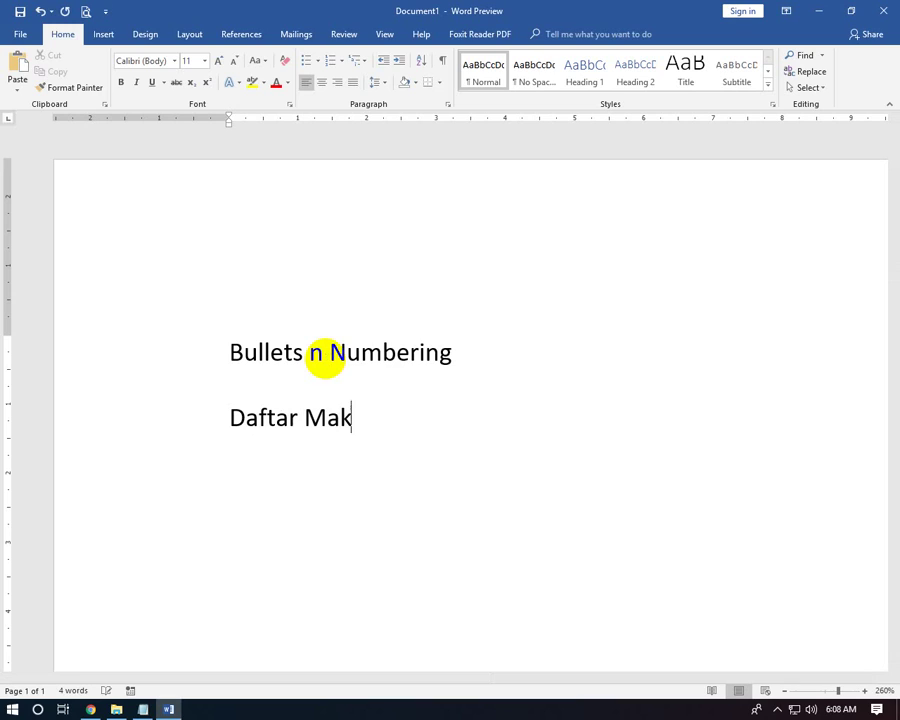
type("anan :")
key("Return")
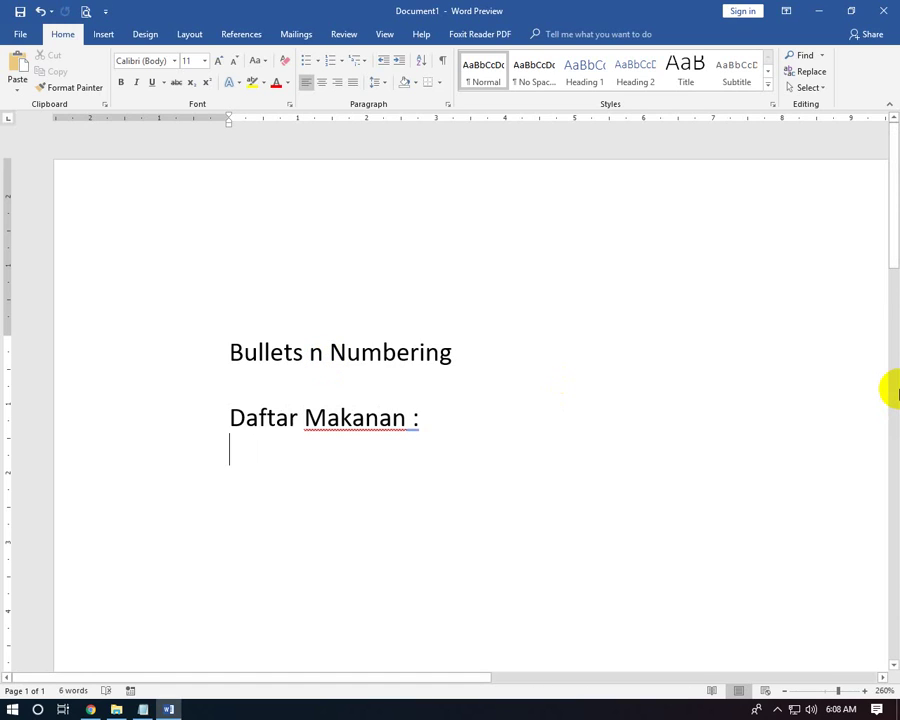
type("Sto")
type("oto")
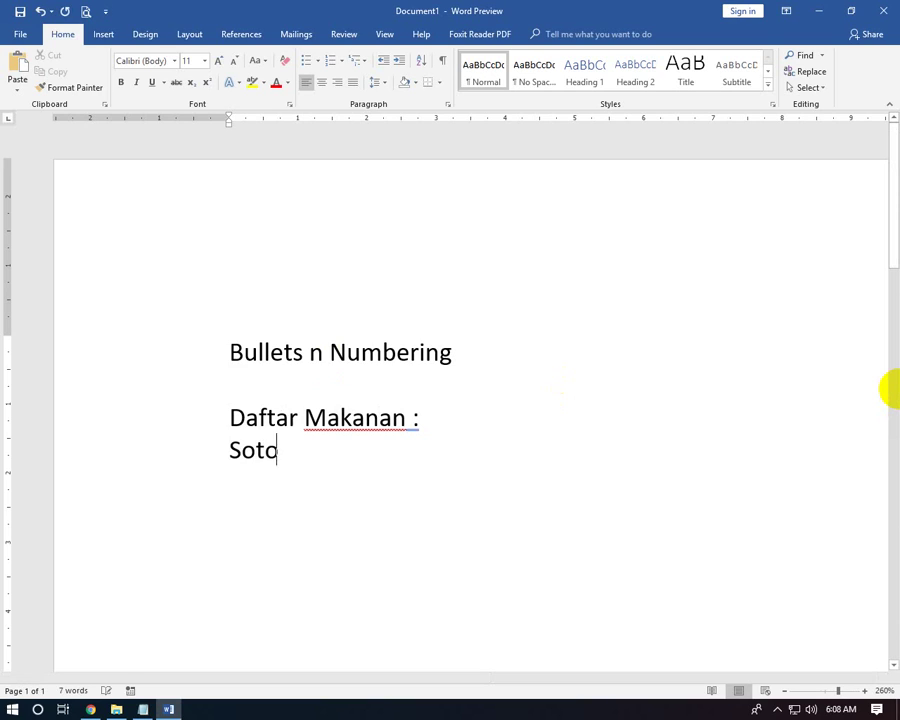
type("yam")
key("Return")
type("S")
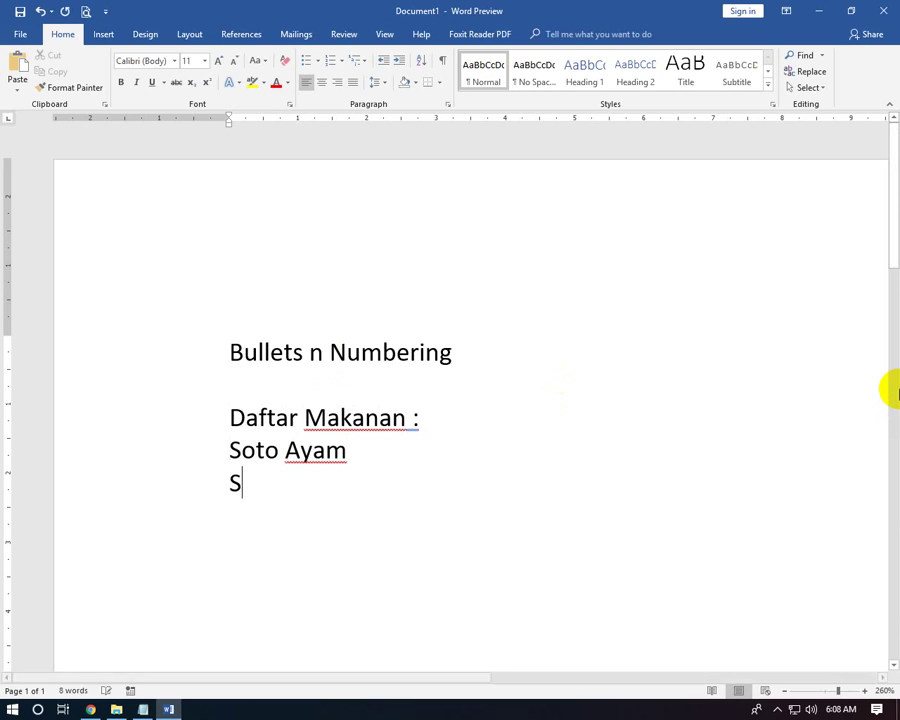
type("ate Kambing")
key("Return")
type("N")
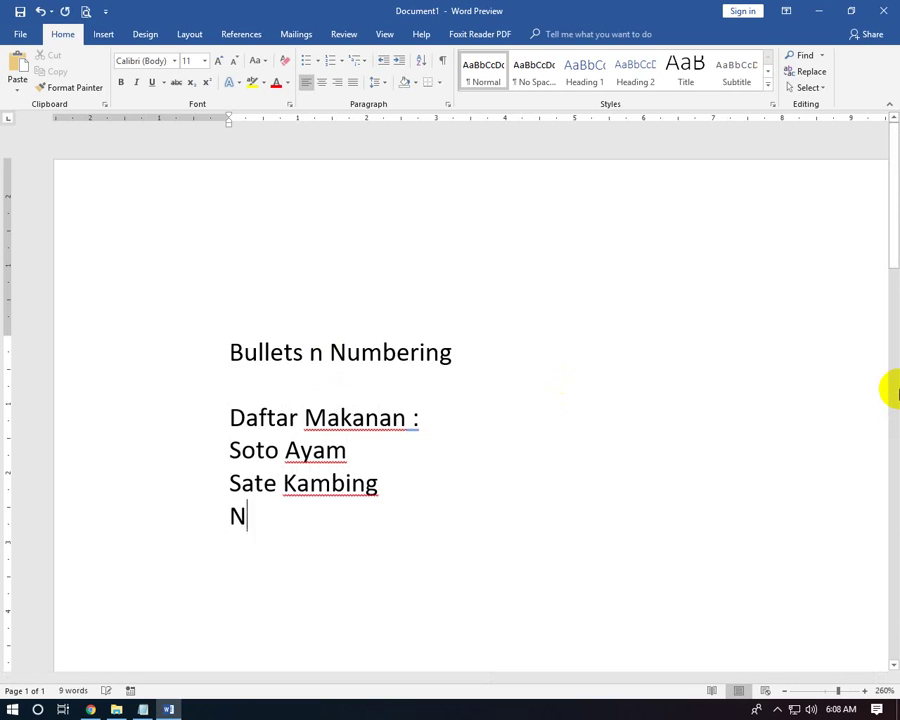
type("asi Goreng")
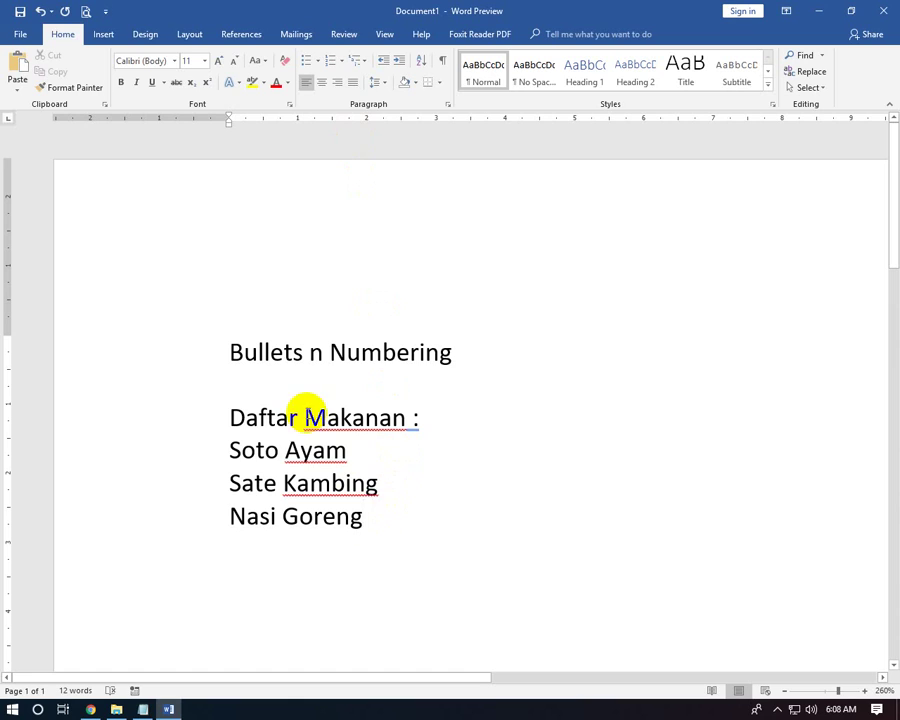
Select the three food items and try filled round, hollow circle and check-mark bullets.
left_click_drag(366, 516, 232, 458)
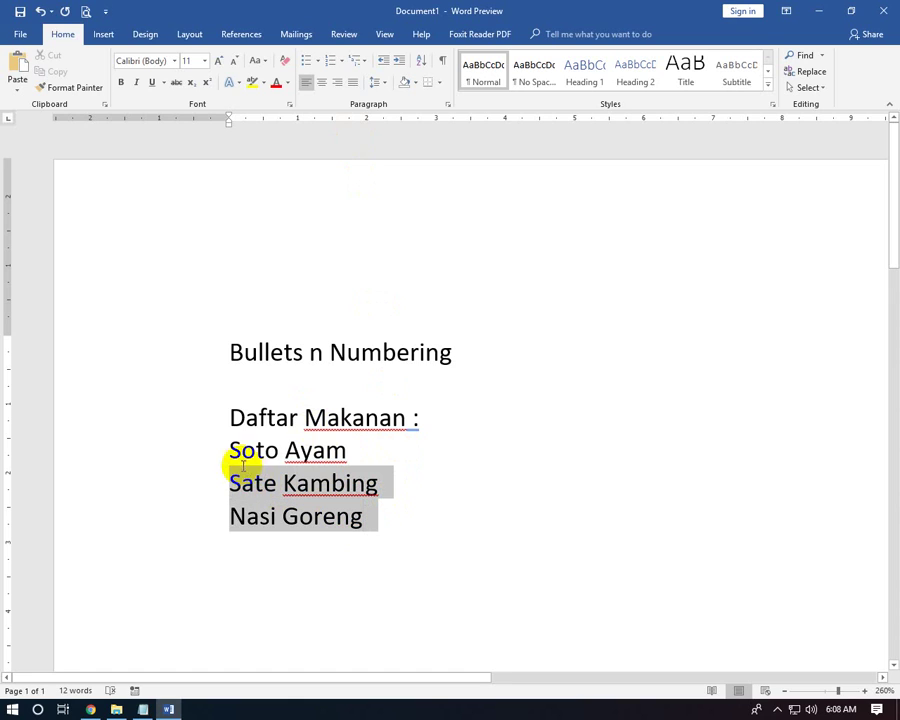
left_click(318, 61)
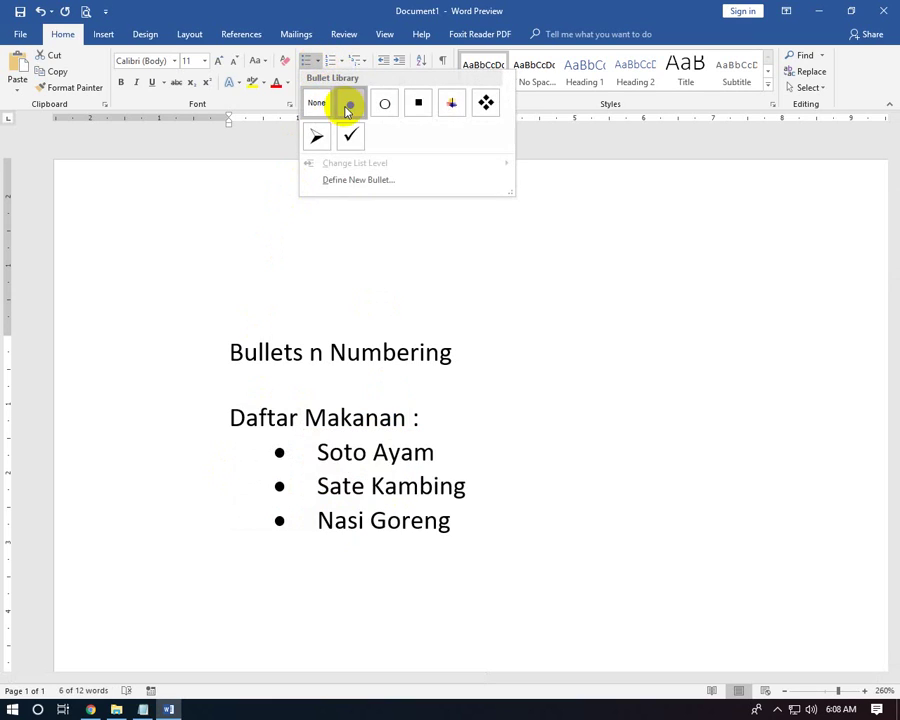
left_click(345, 102)
left_click(316, 61)
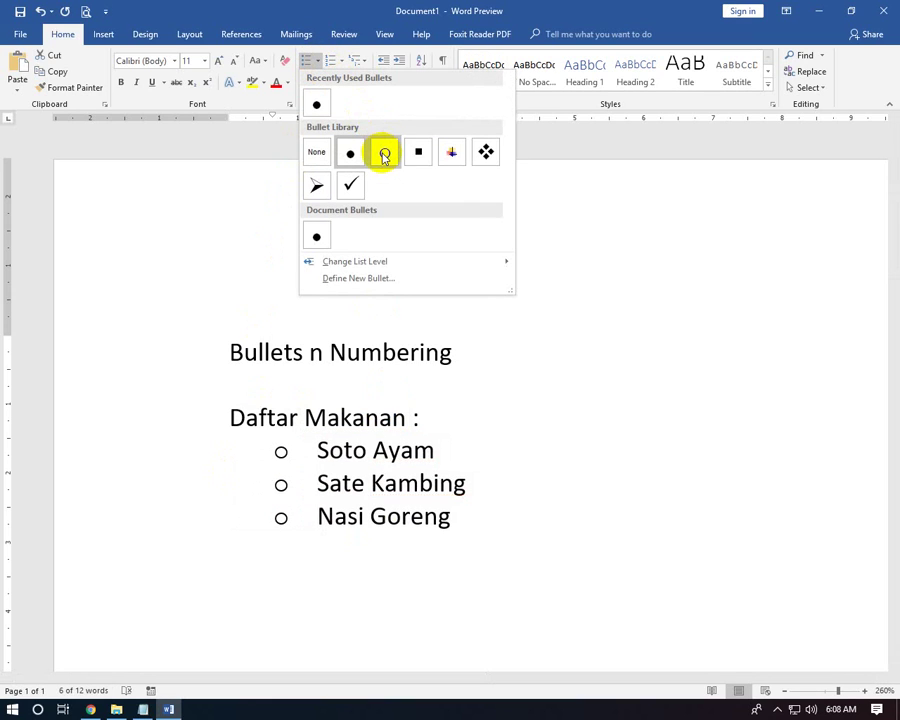
left_click(381, 148)
left_click(316, 61)
left_click(350, 182)
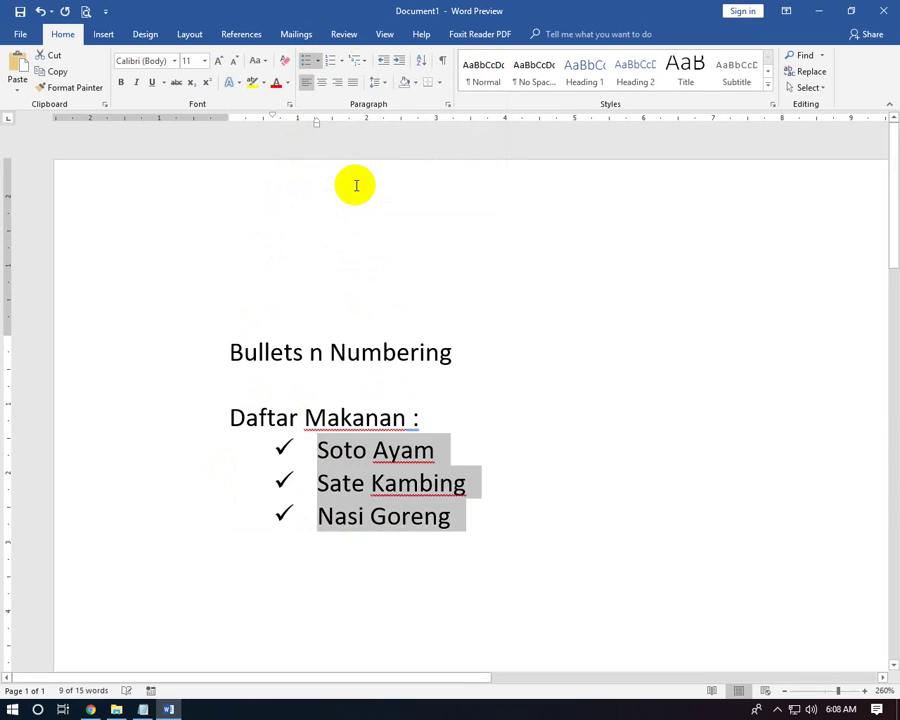
Try a., b., c. and i., ii., iii. numbering, then settle on 1., 2., 3.
left_click(342, 61)
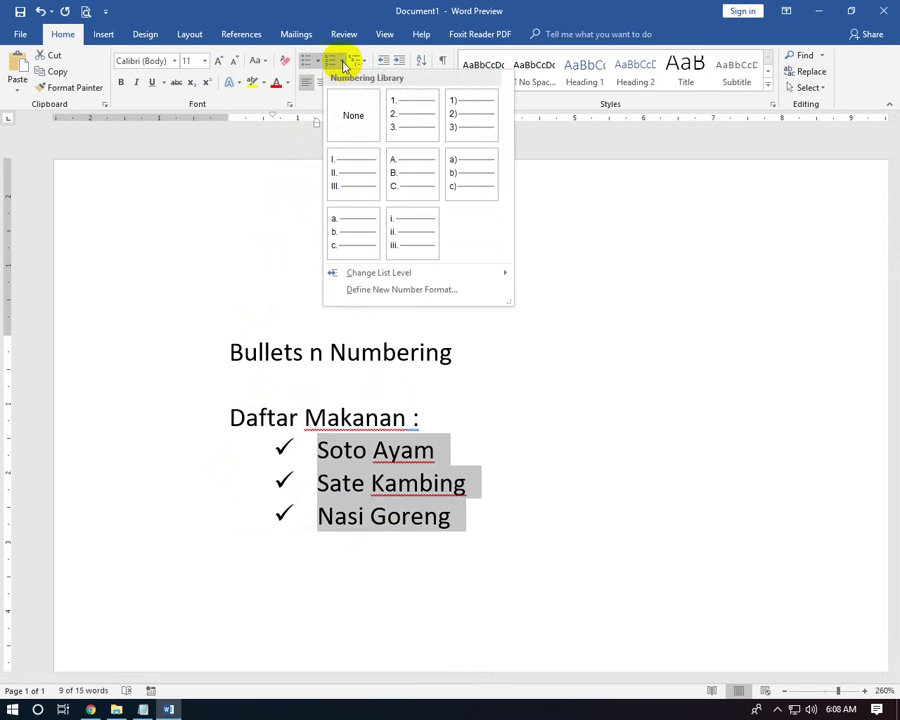
left_click(401, 118)
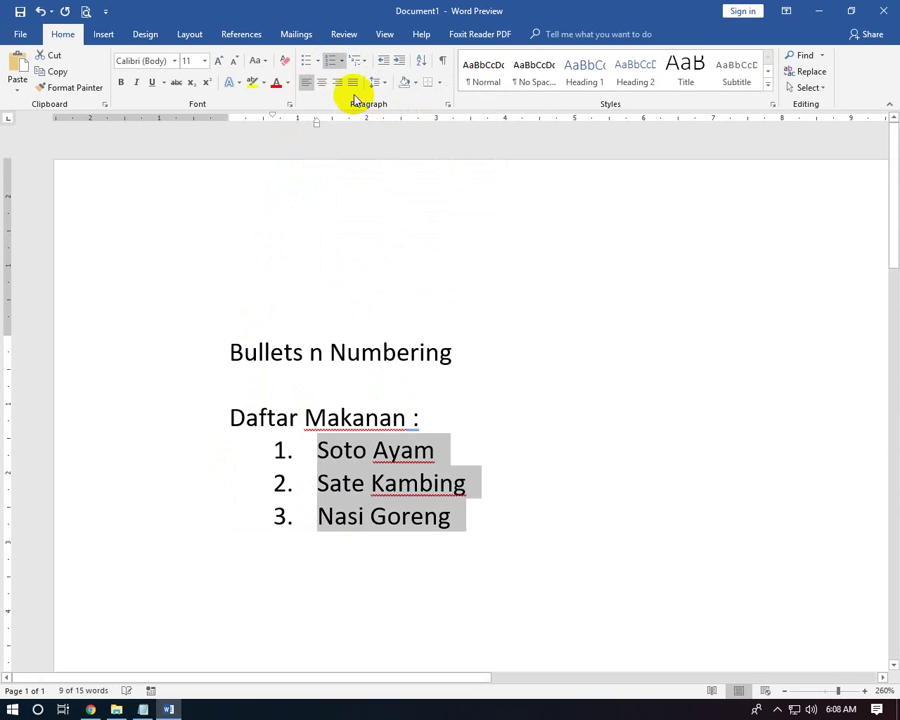
left_click(340, 62)
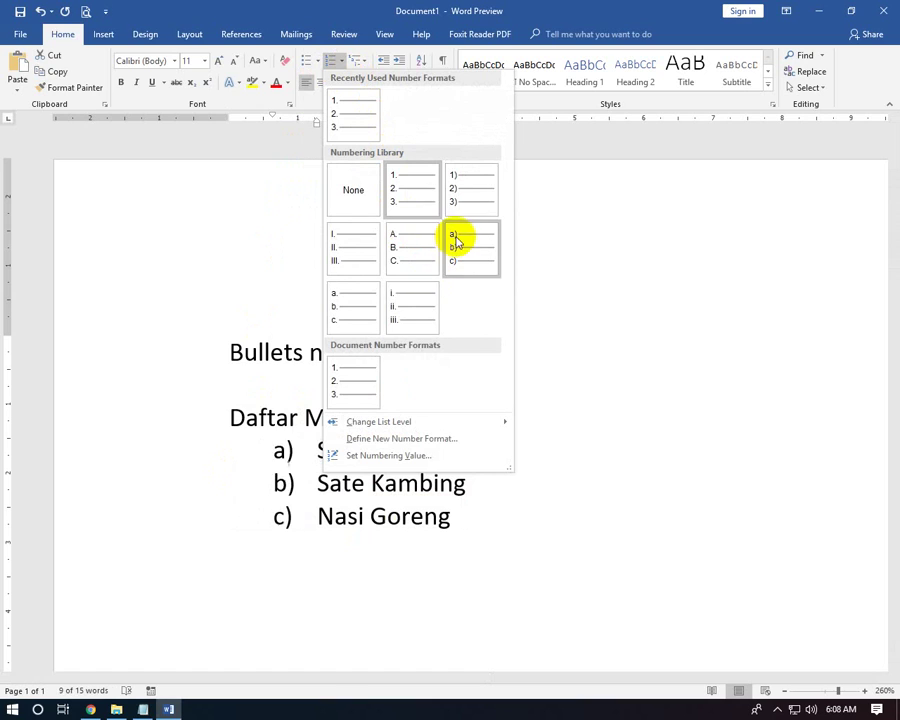
left_click(340, 304)
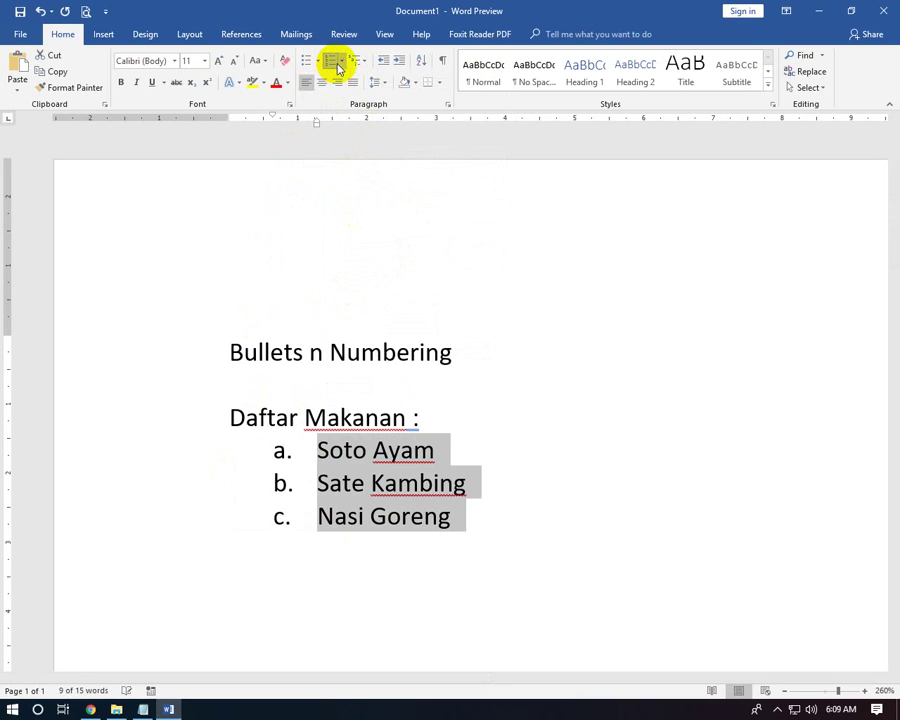
left_click(340, 62)
left_click(408, 312)
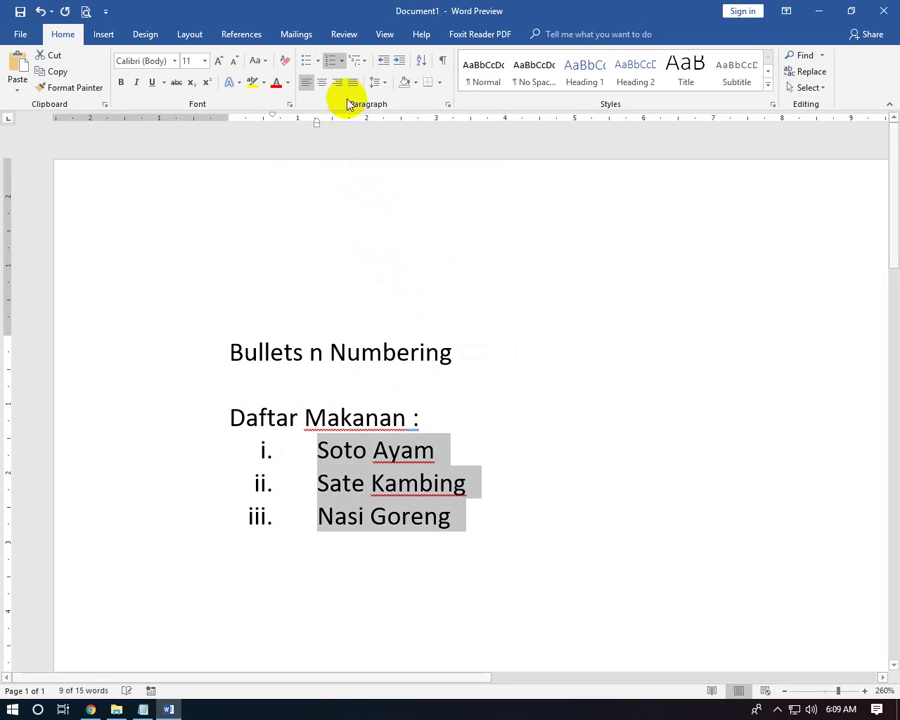
left_click(338, 62)
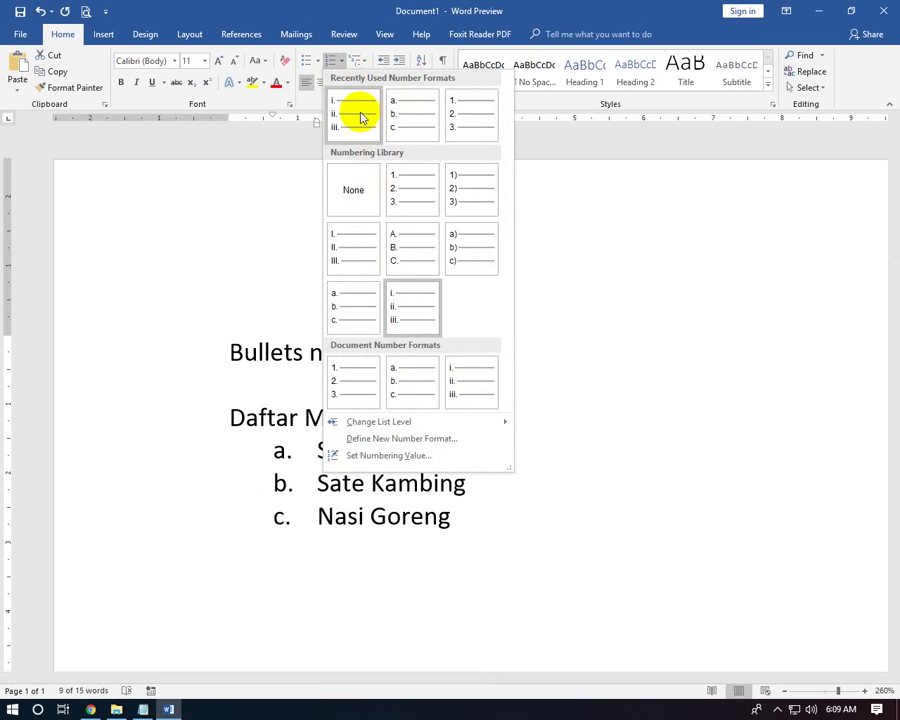
left_click(356, 378)
left_click(465, 530)
Add the 'Daftar Minuman :' line and start its numbered list with Es Degan.
key("Return")
key("Return")
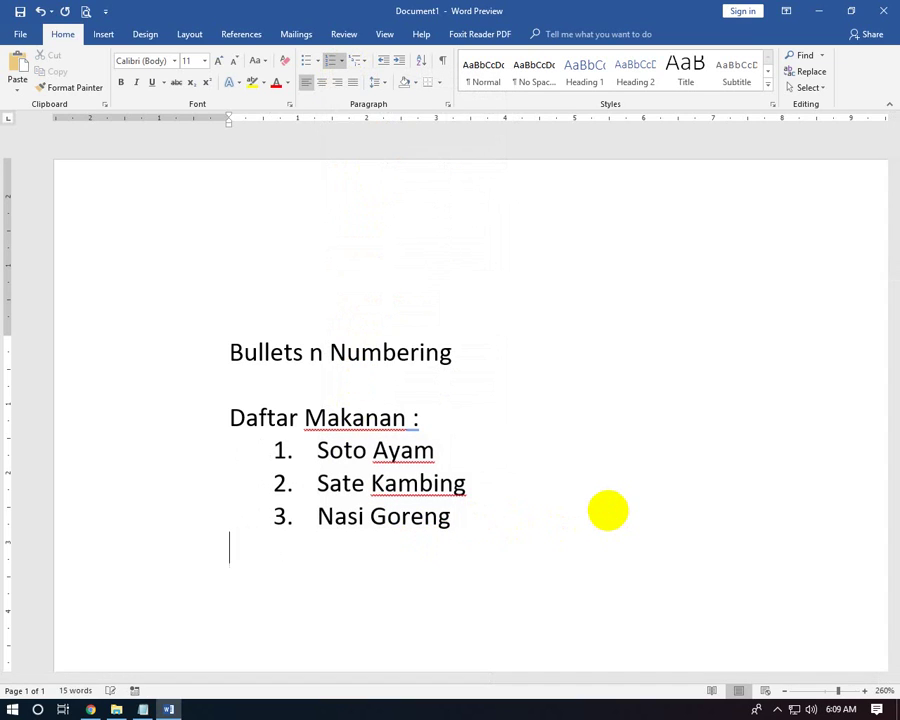
type("Dafta")
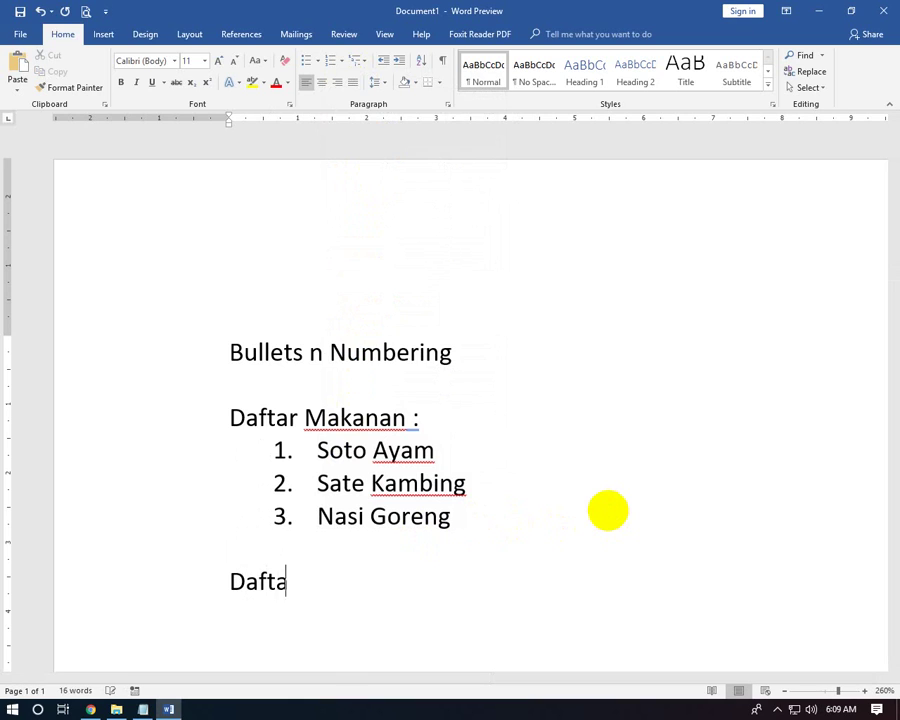
type("r Minuman :")
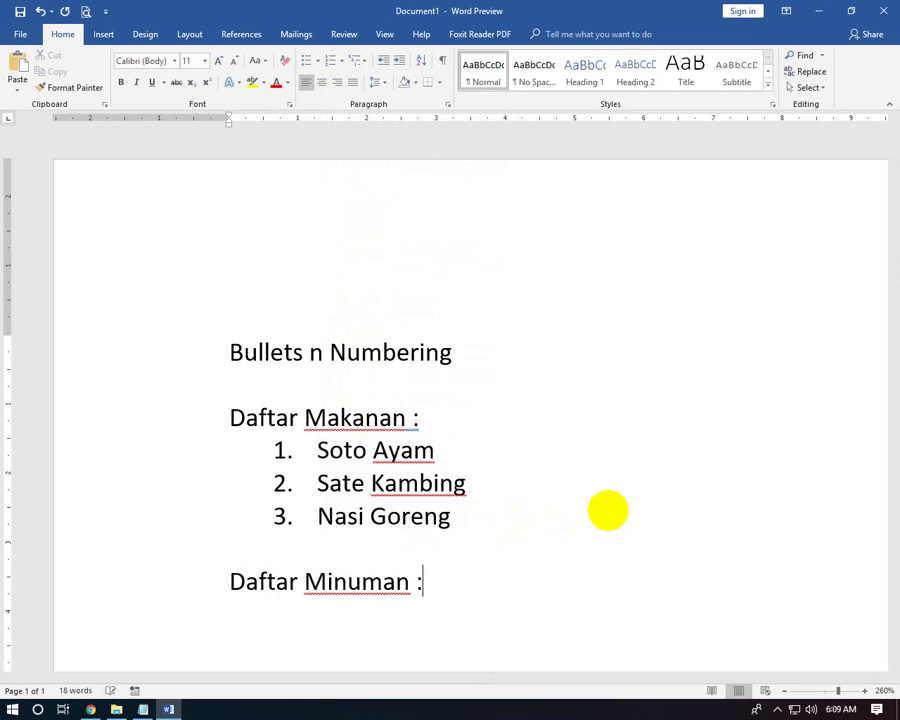
scroll(458, 466, "down", 5)
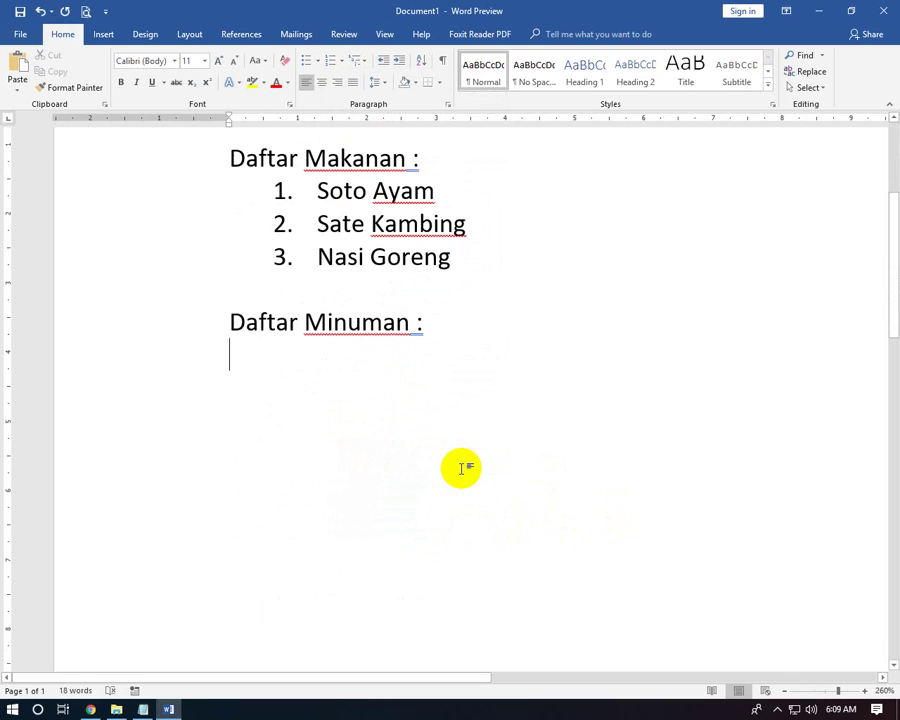
type("1. Es")
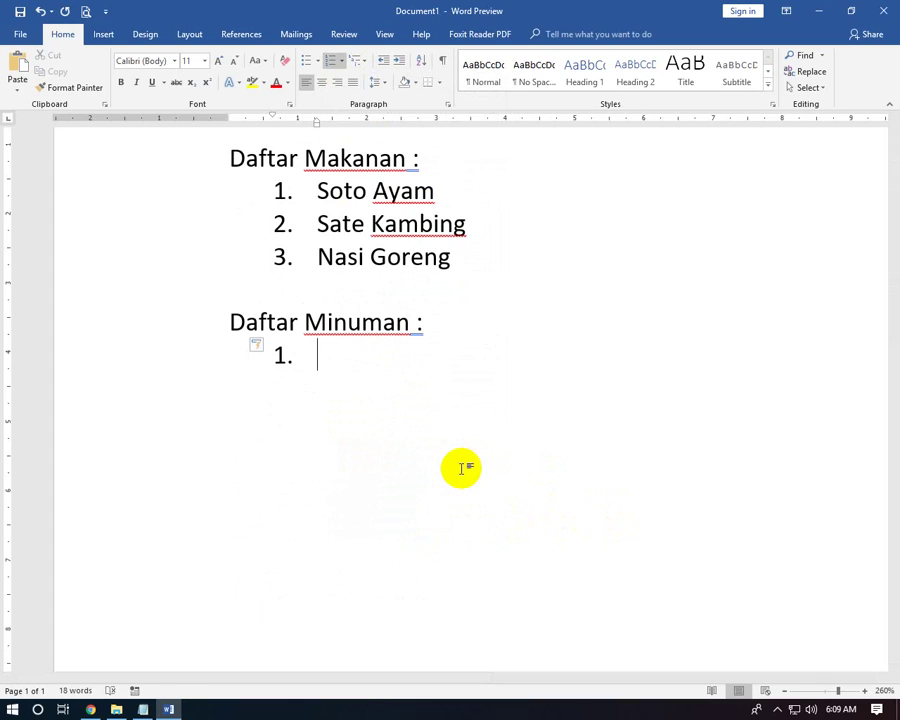
type(" Degan")
key("BackSpace")
key("BackSpace")
key("BackSpace")
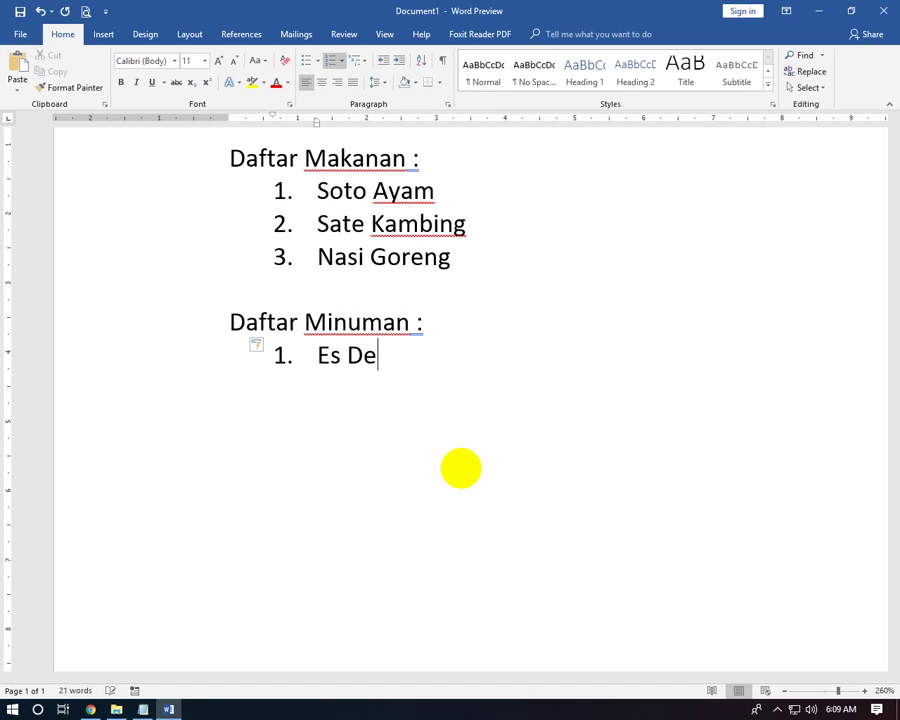
type("gan")
key("Return")
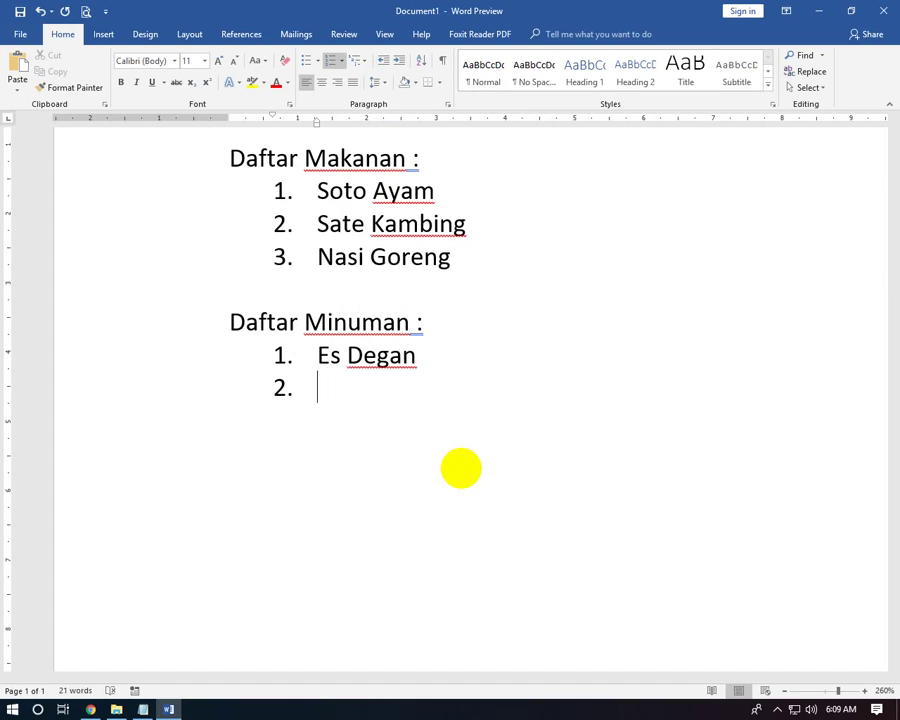
Add Teh Anget and Es Buah as items 2 and 3, then end the list.
type("Teh")
key("BackSpace")
key("BackSpace")
type("he A")
key("BackSpace")
key("BackSpace")
key("BackSpace")
key("BackSpace")
type("eh Anget")
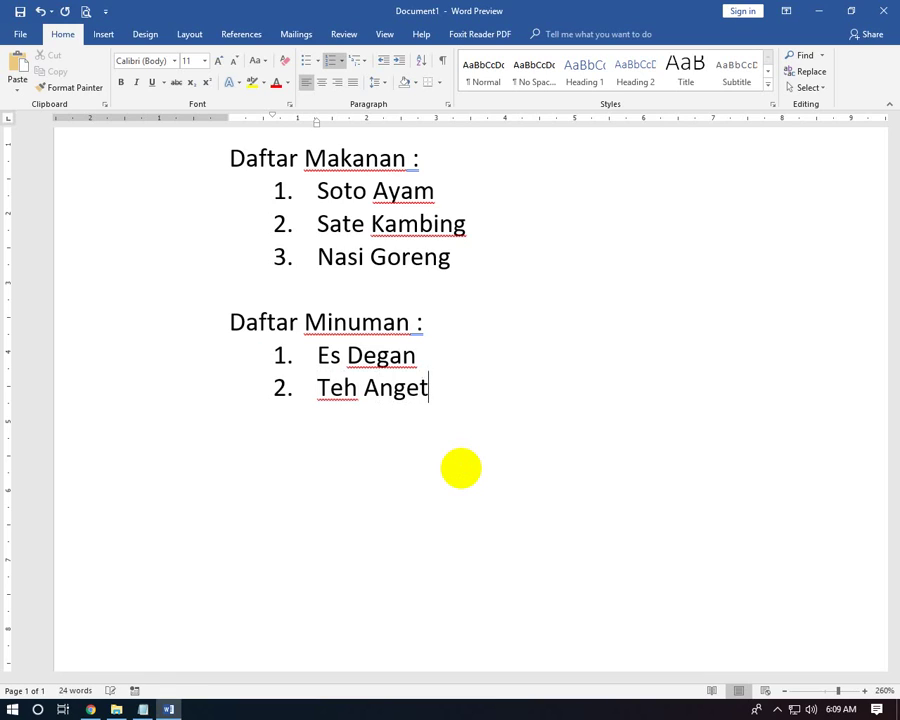
key("Return")
type("Bu")
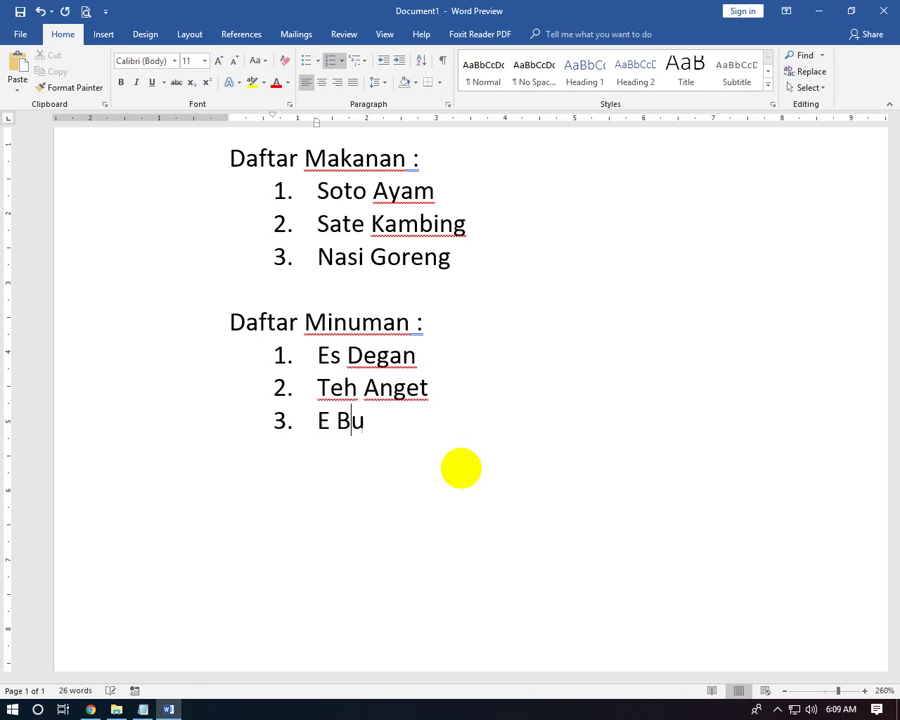
key("BackSpace")
key("BackSpace")
type("Buah")
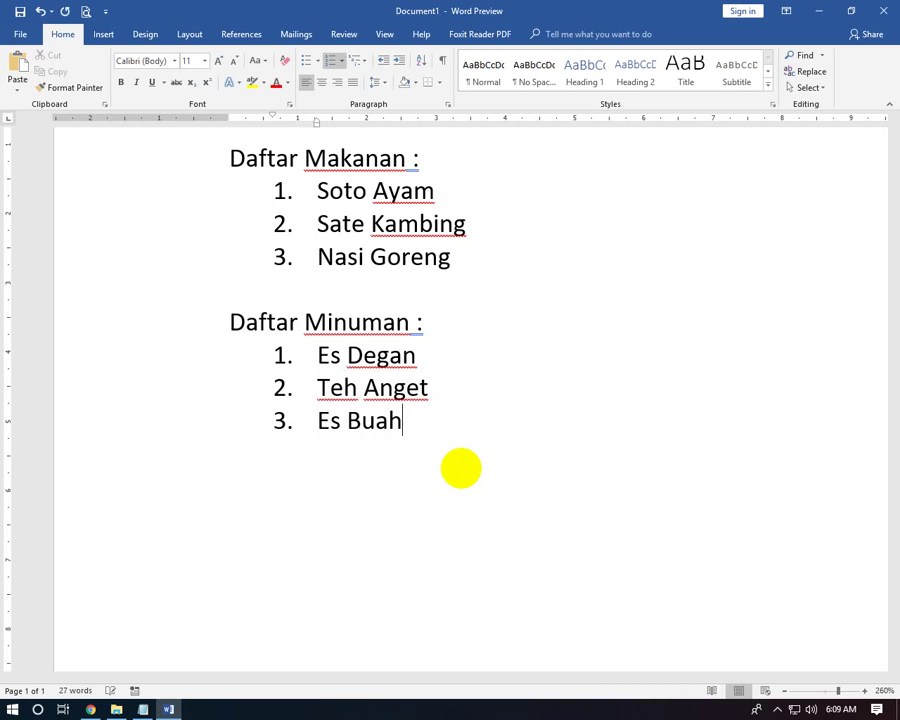
key("Return")
key("Return")
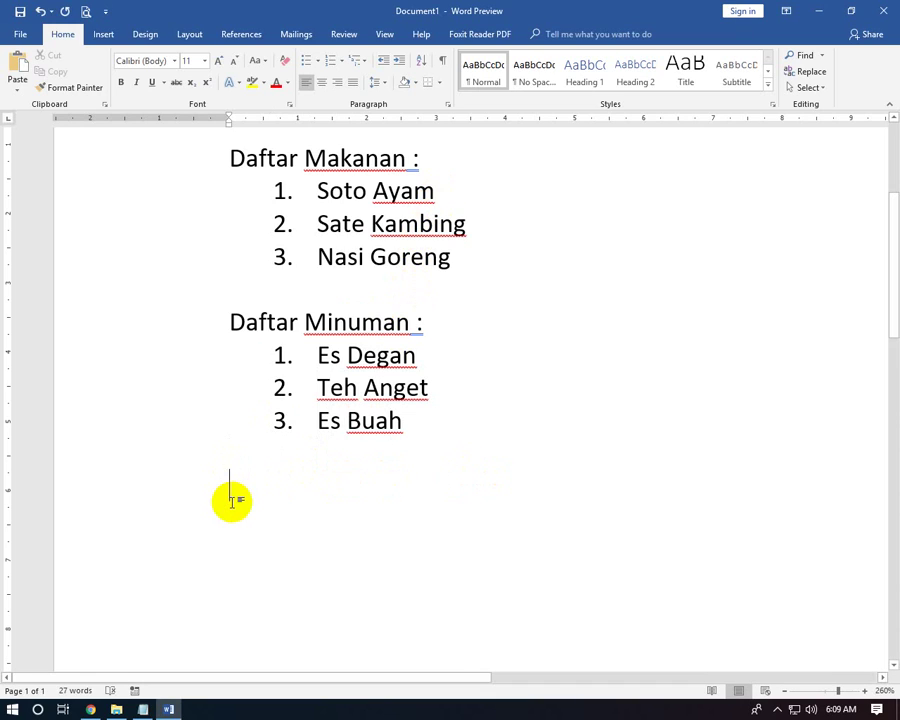
Type the line 'Komputer dibagi menjadi 3 :' and start a new line below it.
type("K")
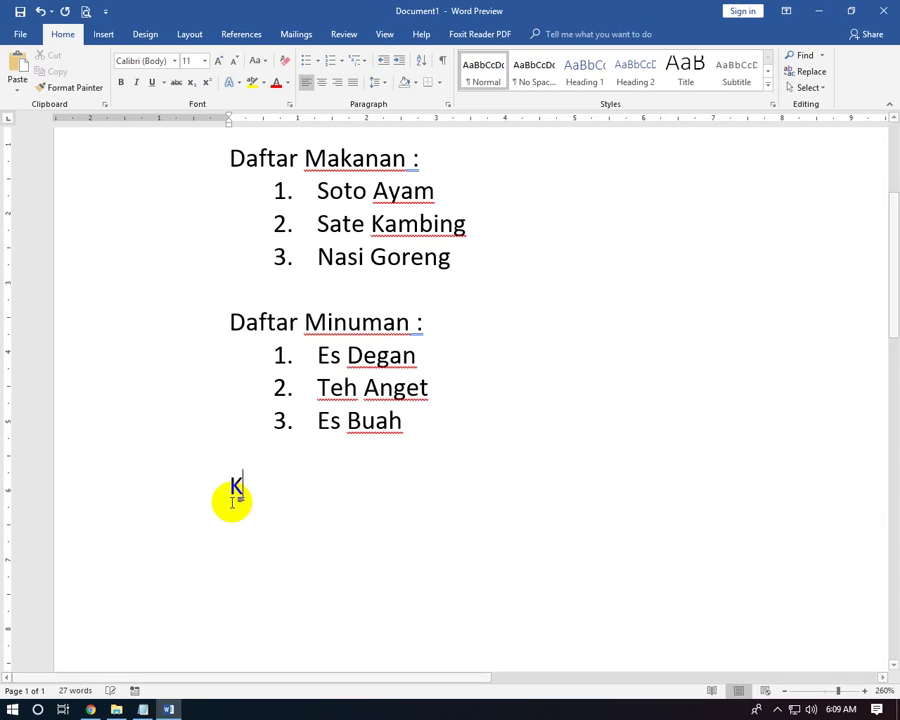
type("omputer di")
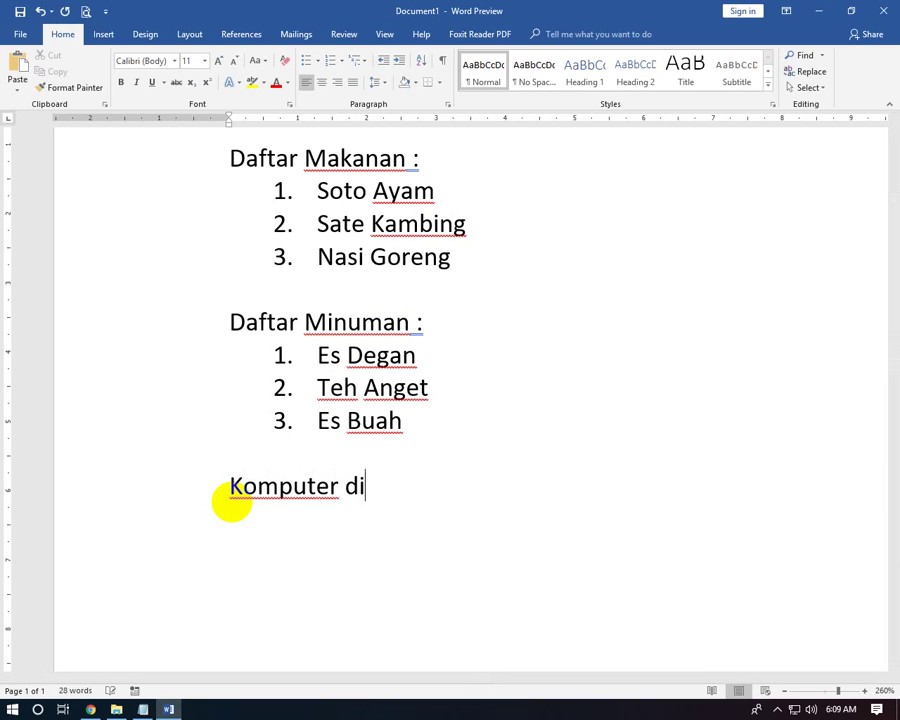
type("bagi menjai")
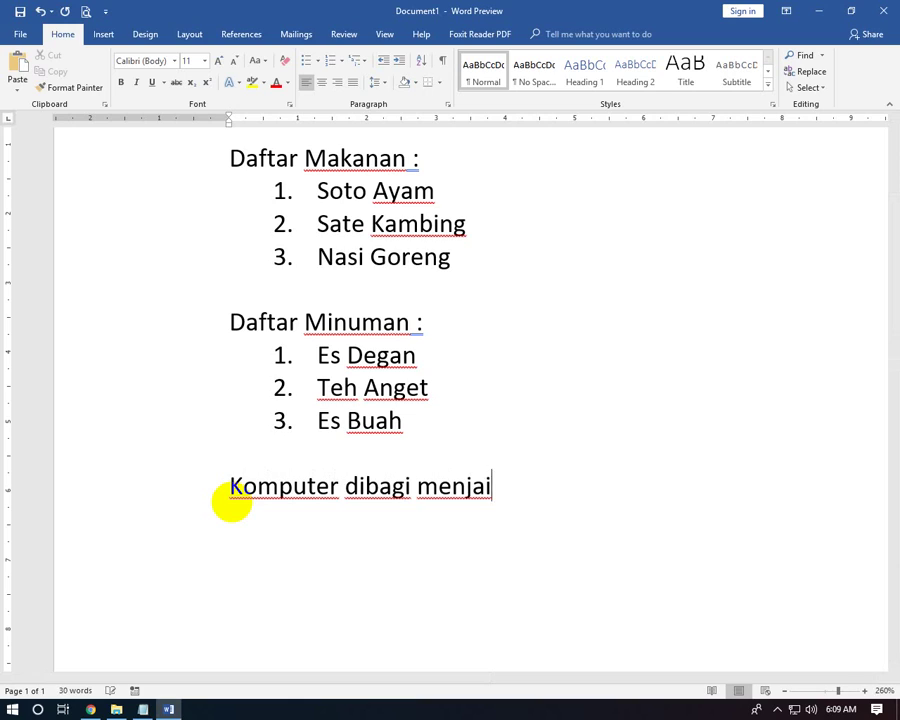
key("BackSpace")
type("di 3 :")
key("Return")
type("1.")
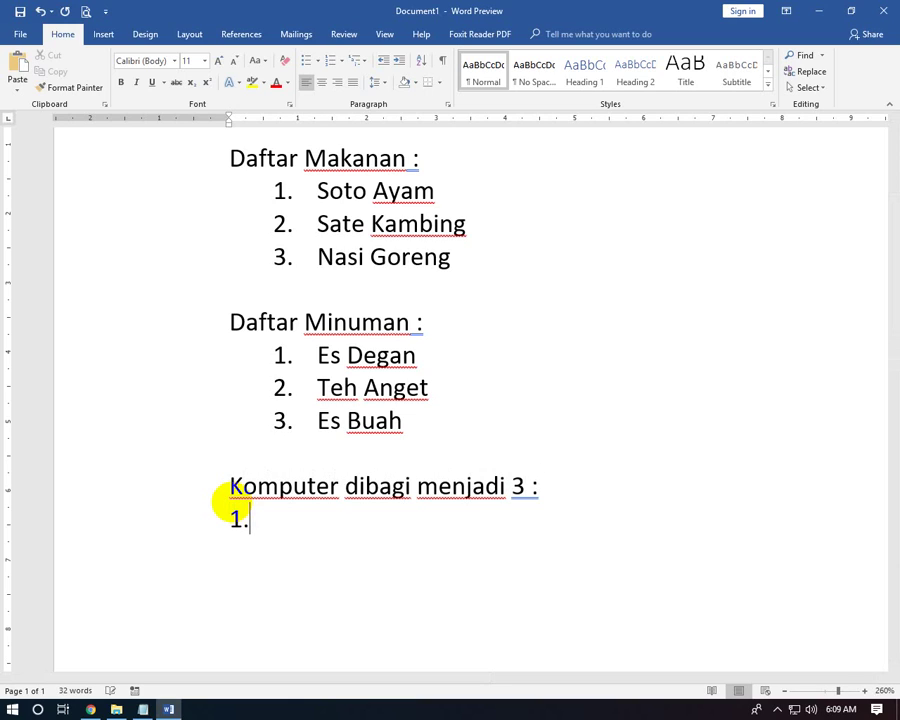
Enter Software, Hardware and Brainware as numbered items, then return to the Software line.
type("og")
key("BackSpace")
type("f")
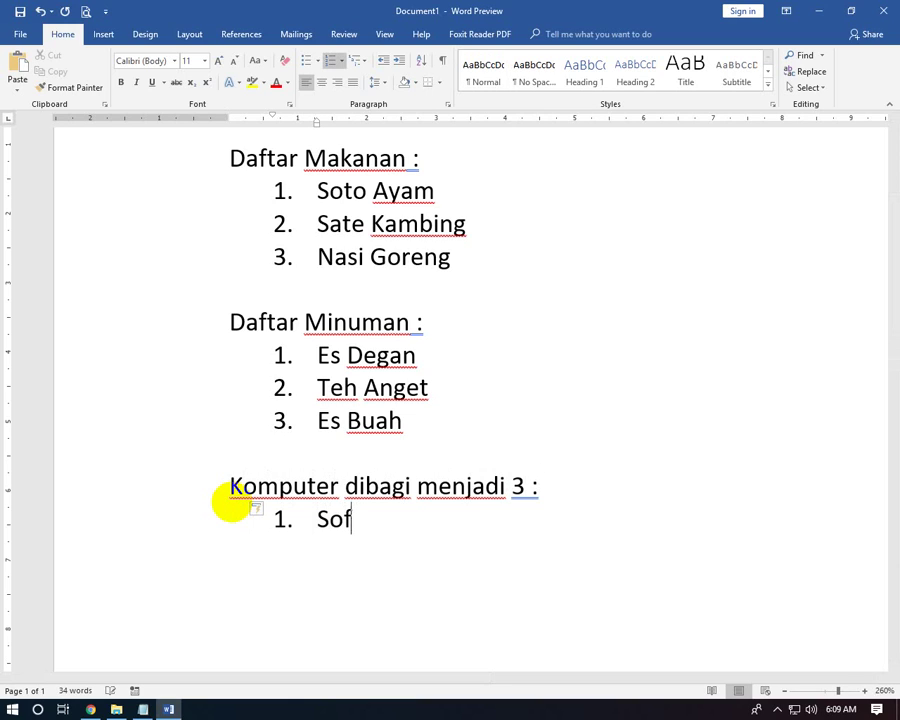
type("twre")
key("BackSpace")
key("BackSpace")
type("are")
key("Return")
type("H")
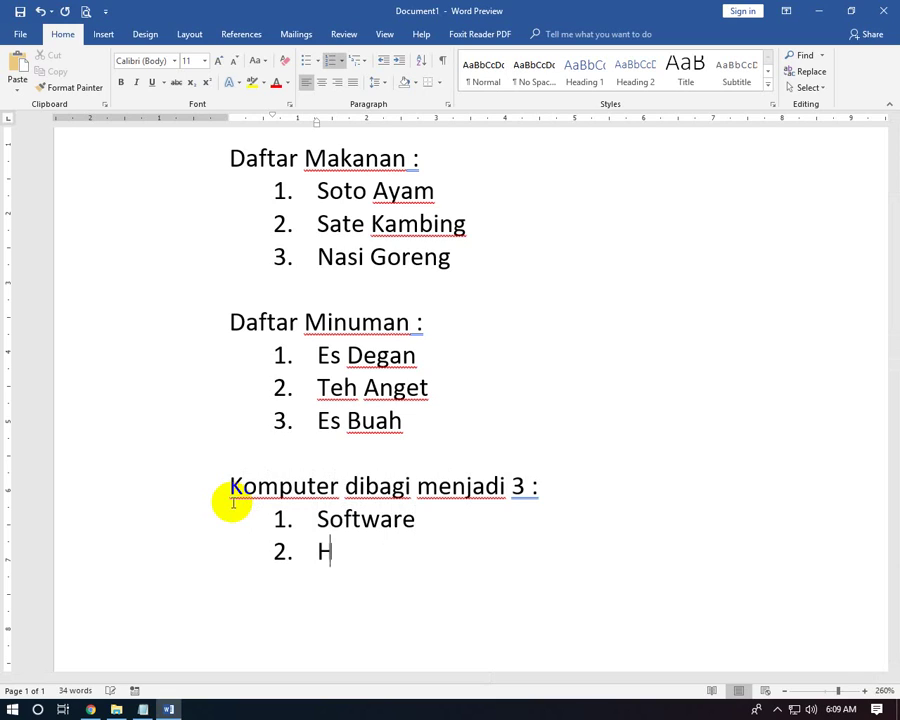
type("ardware")
key("Return")
type("Brai")
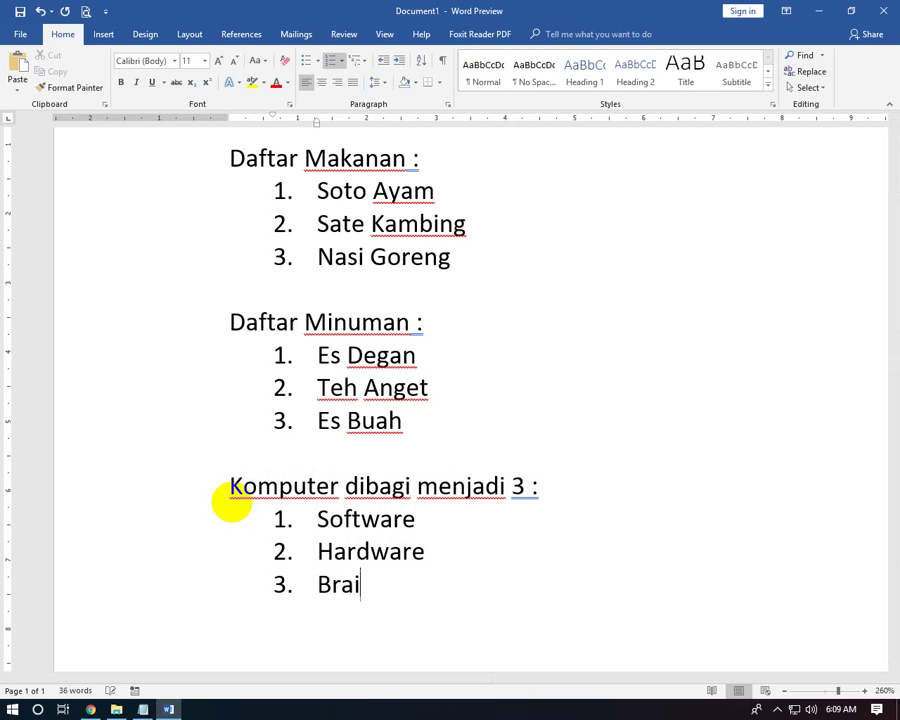
type("newar")
key("BackSpace")
key("BackSpace")
key("BackSpace")
type("ware")
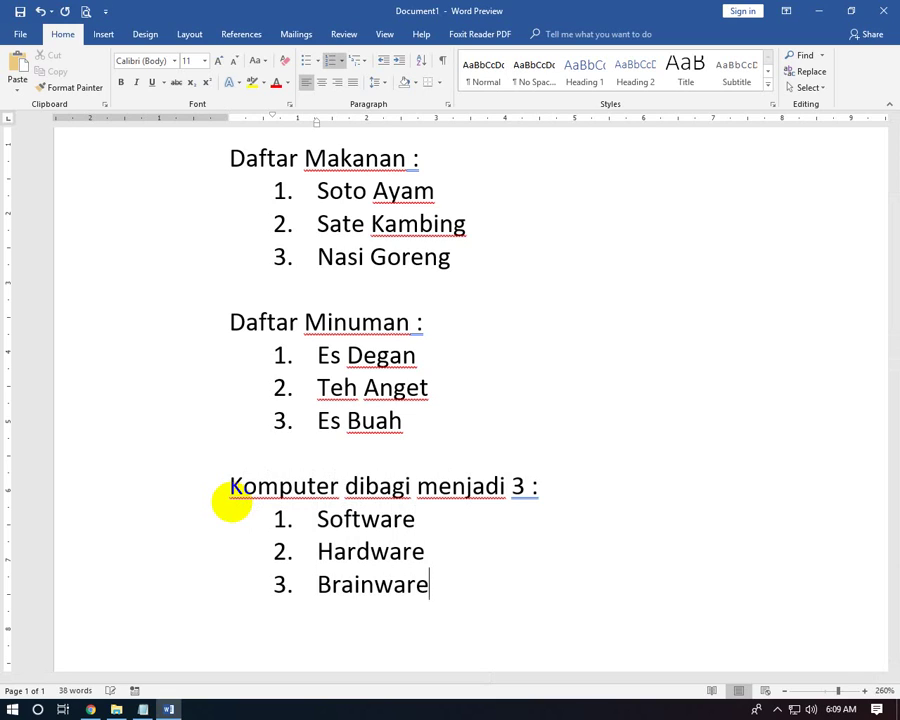
key("Up")
key("Up")
Add Sistem Operasi and Sistem Aplikasi as lettered sub-items under Software.
key("Return")
key("Tab")
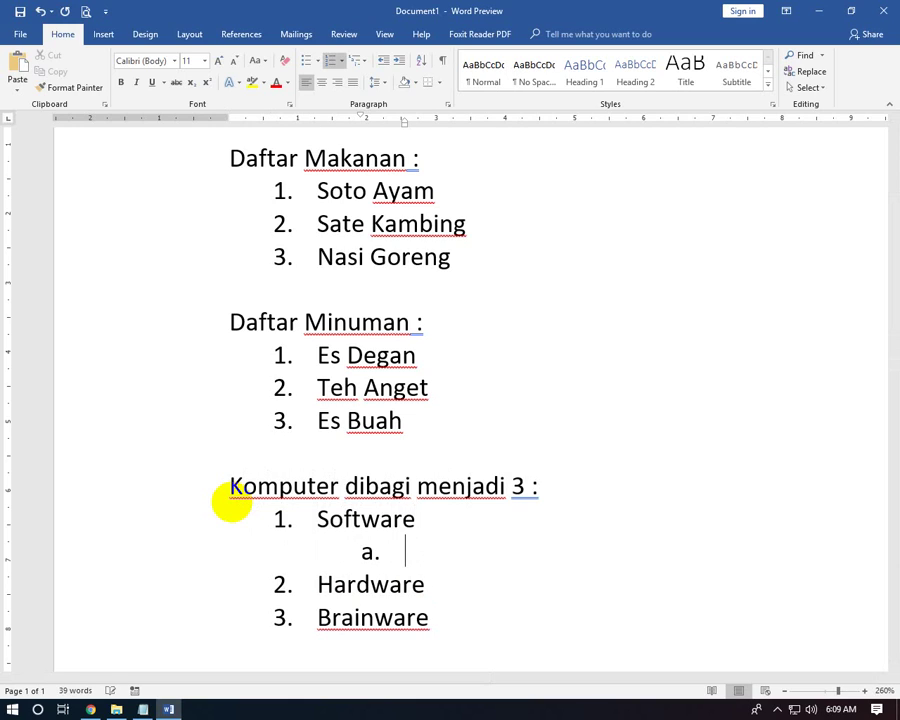
type("Sistem ")
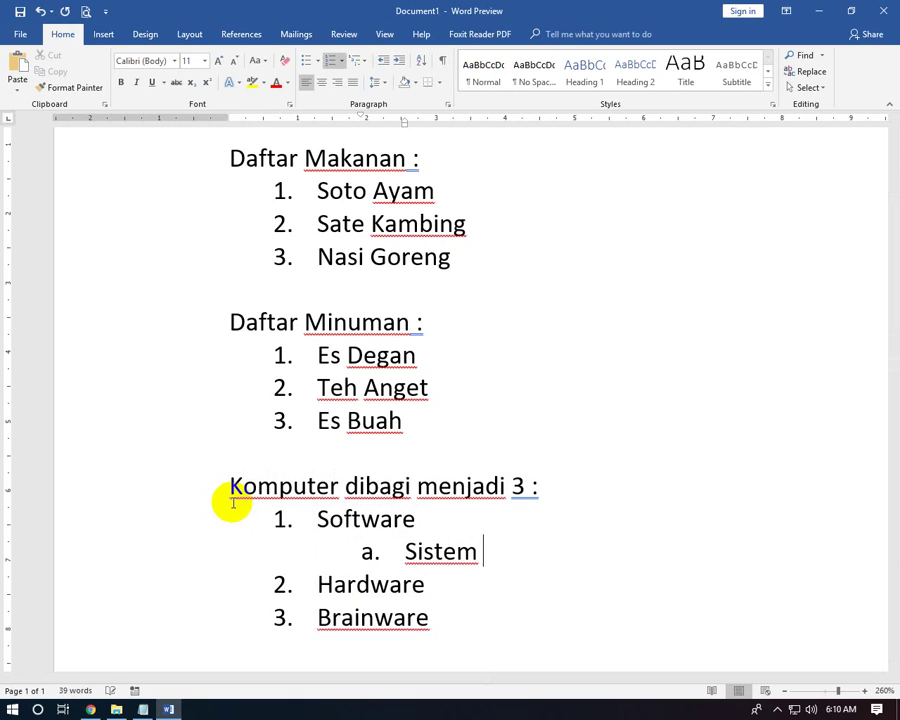
type("Operasi")
key("Return")
type("Sist")
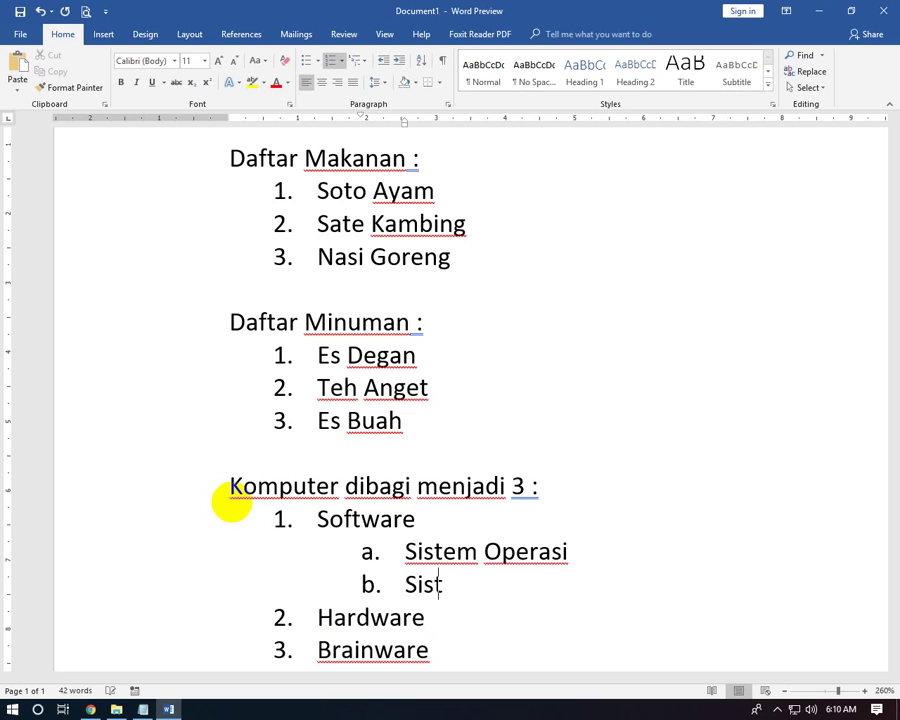
type("em Aplikasi")
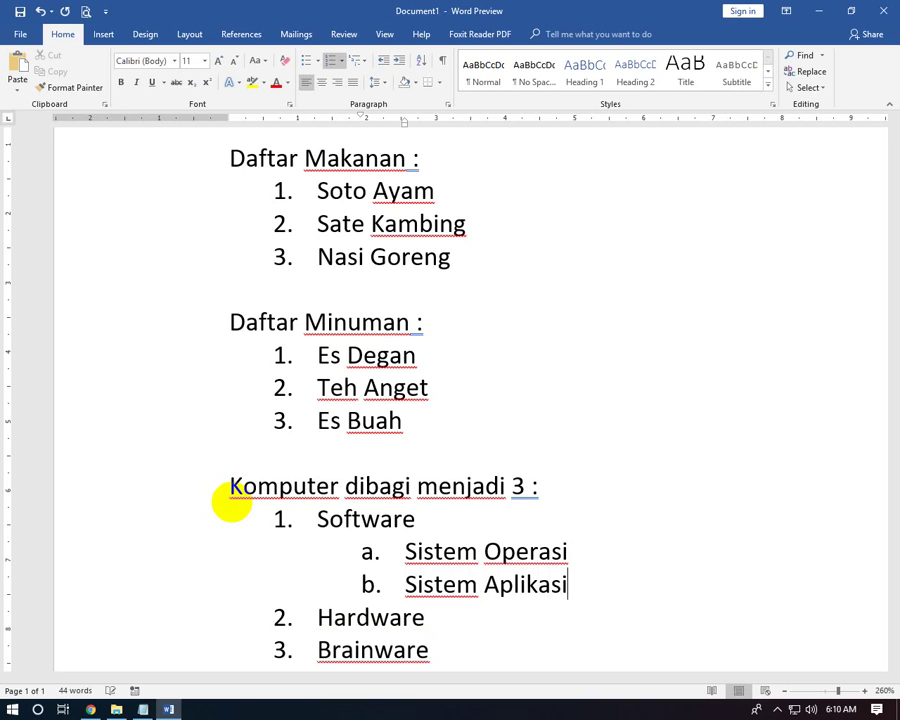
scroll(232, 504, "down", 5)
scroll(232, 502, "up", 1)
Add Input Device and Processing as lettered sub-items under Hardware.
key("Down")
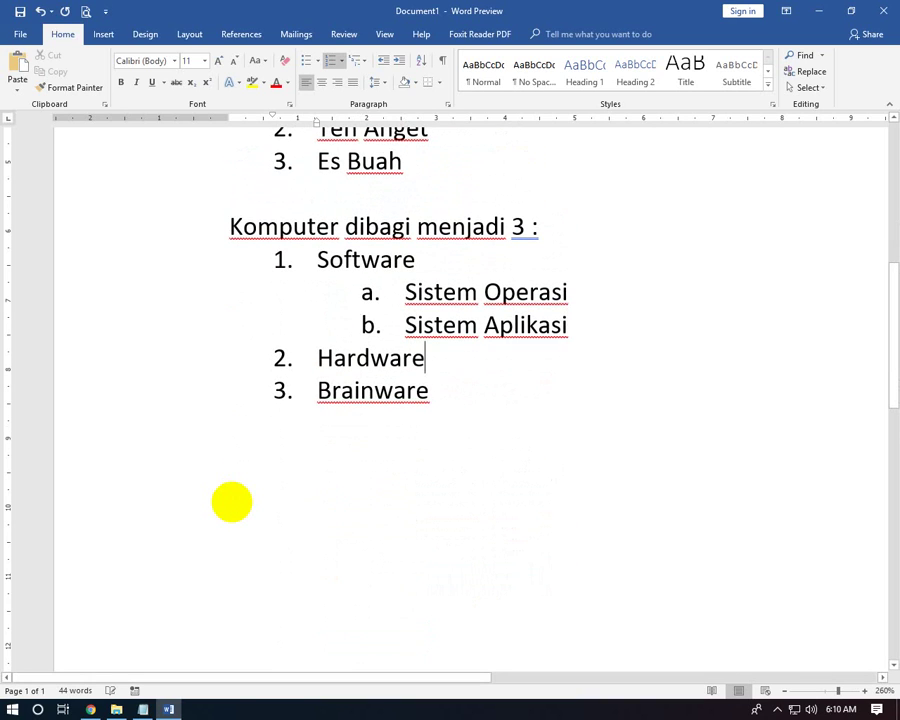
key("Return")
key("Tab")
type("put ")
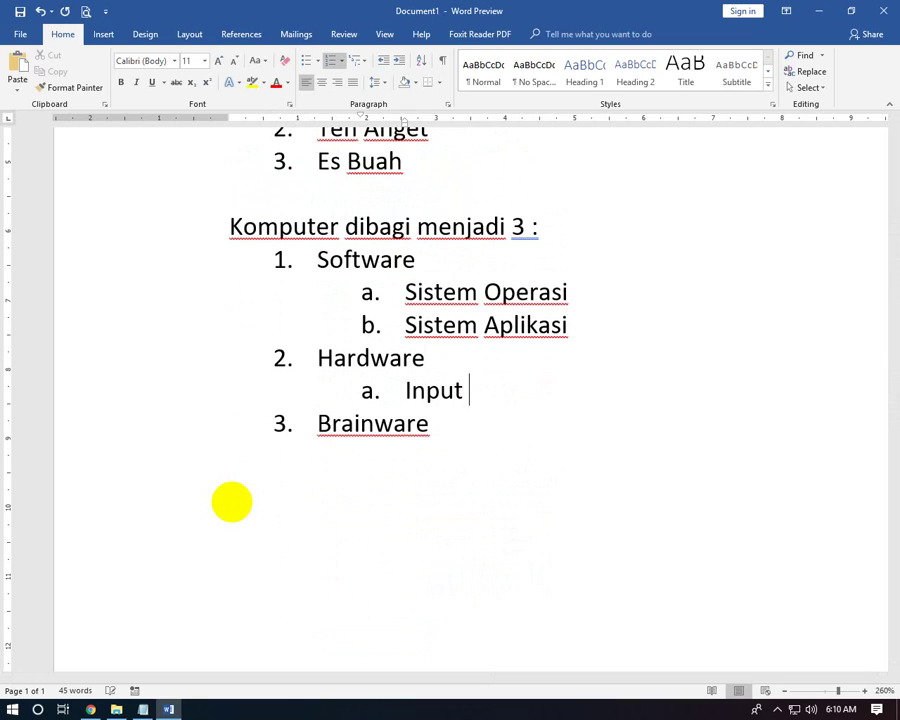
type("Device")
key("Return")
type("O")
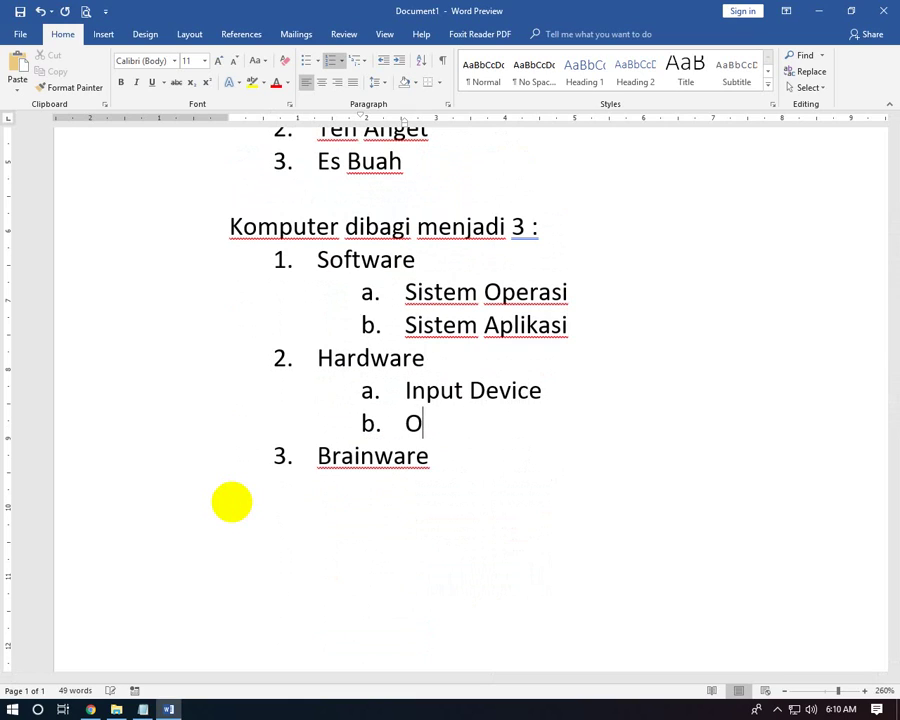
key("BackSpace")
type("Processin")
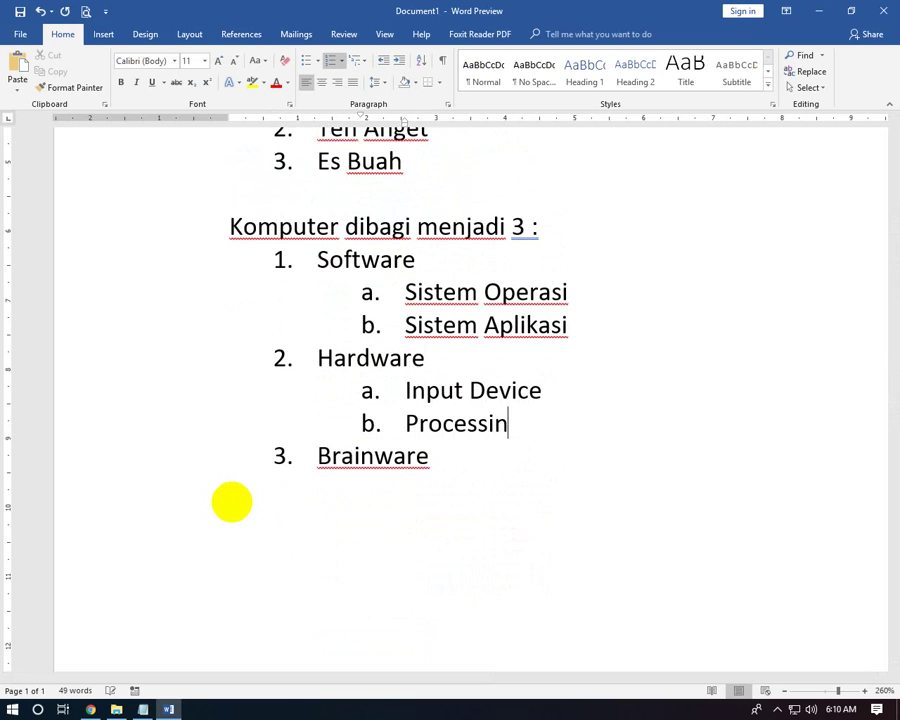
type("g")
Add Output Device and Storage as the next Hardware sub-items.
key("Return")
type("Outpu")
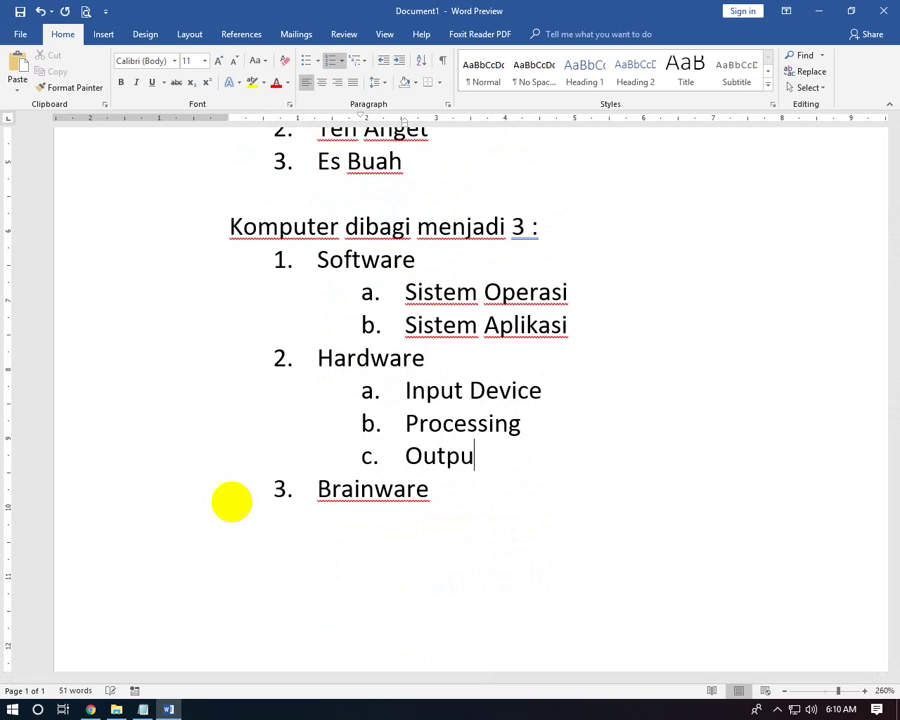
type("t Device")
key("Return")
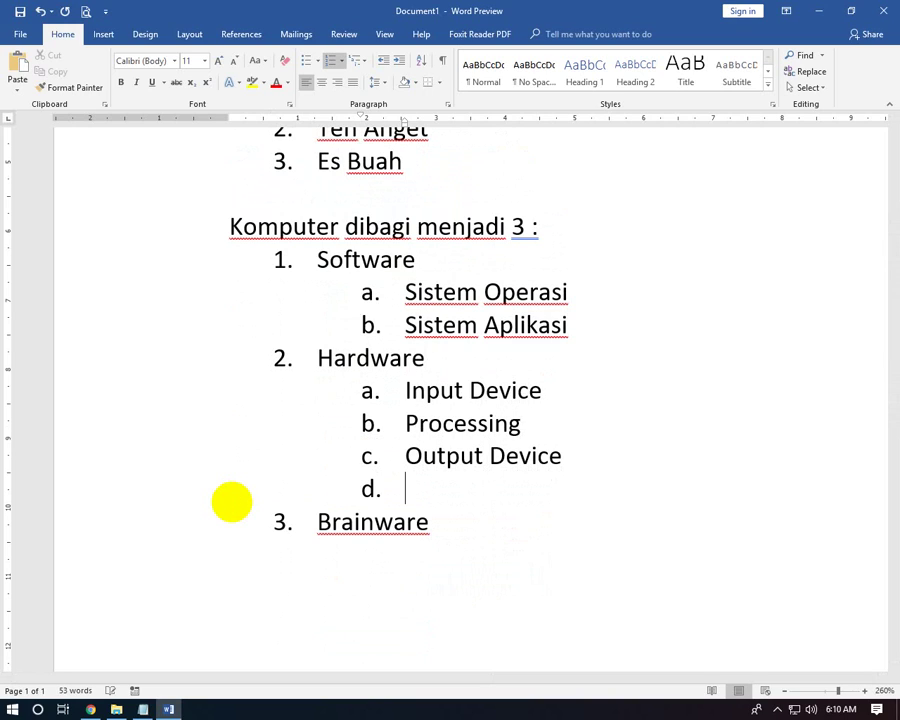
key("BackSpace")
type("Stoar")
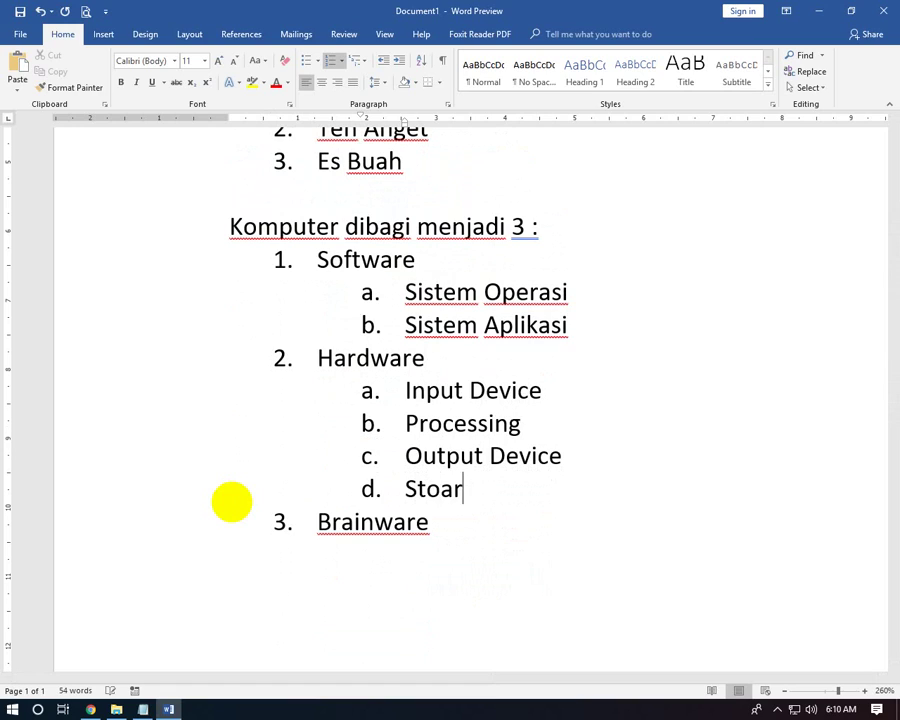
key("BackSpace")
key("BackSpace")
type("rag")
key("Down")
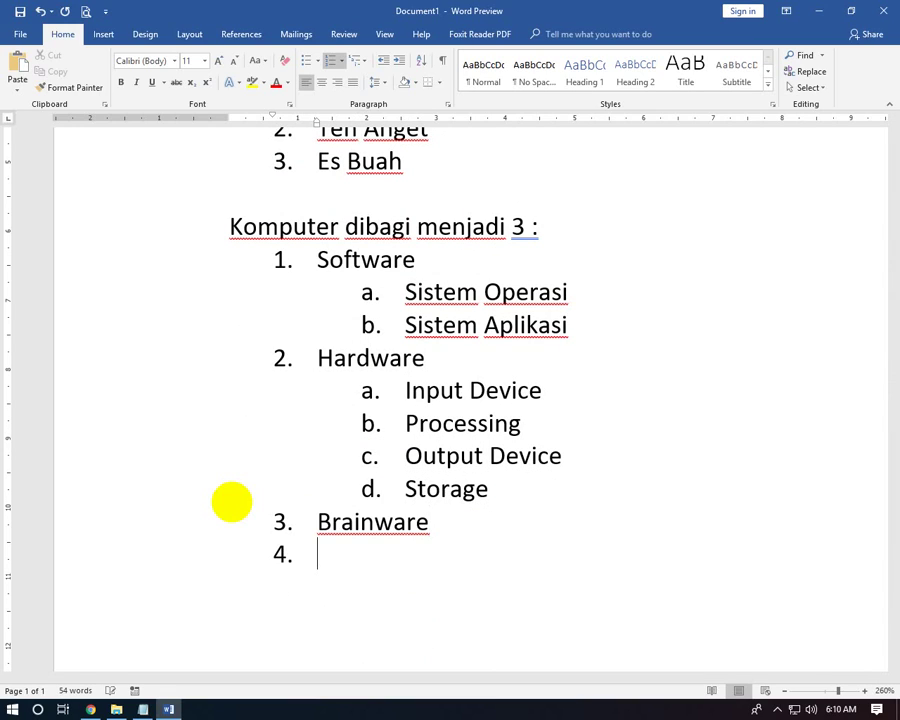
Replace empty item 4 with the plain line 'Merupakan pengguna komputer atau user' under Brainware.
key("BackSpace")
key("BackSpace")
key("BackSpace")
key("BackSpace")
type("Merupak")
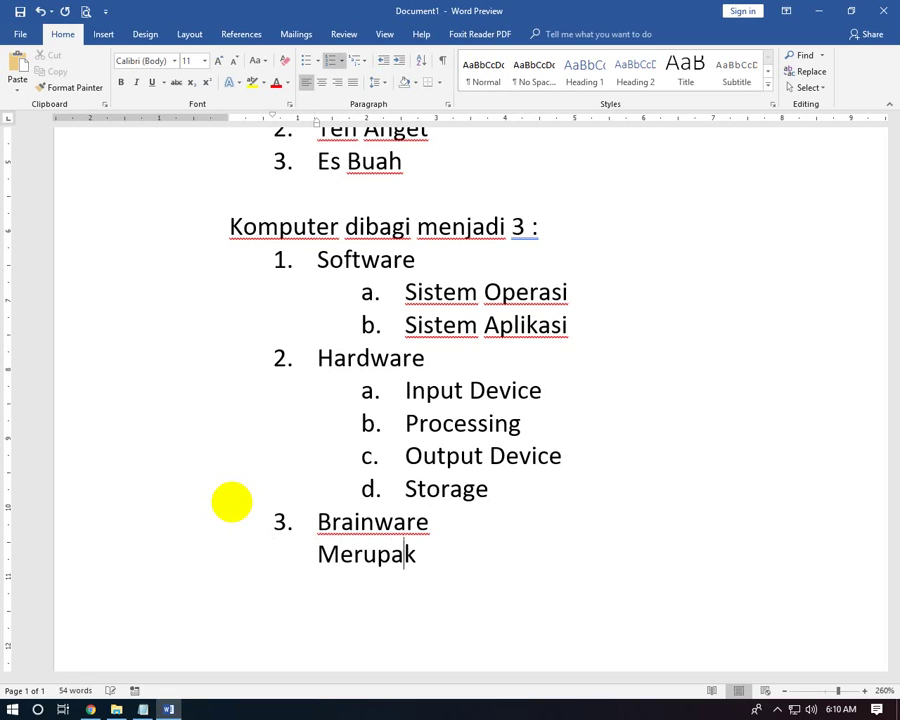
type("an pengguna ")
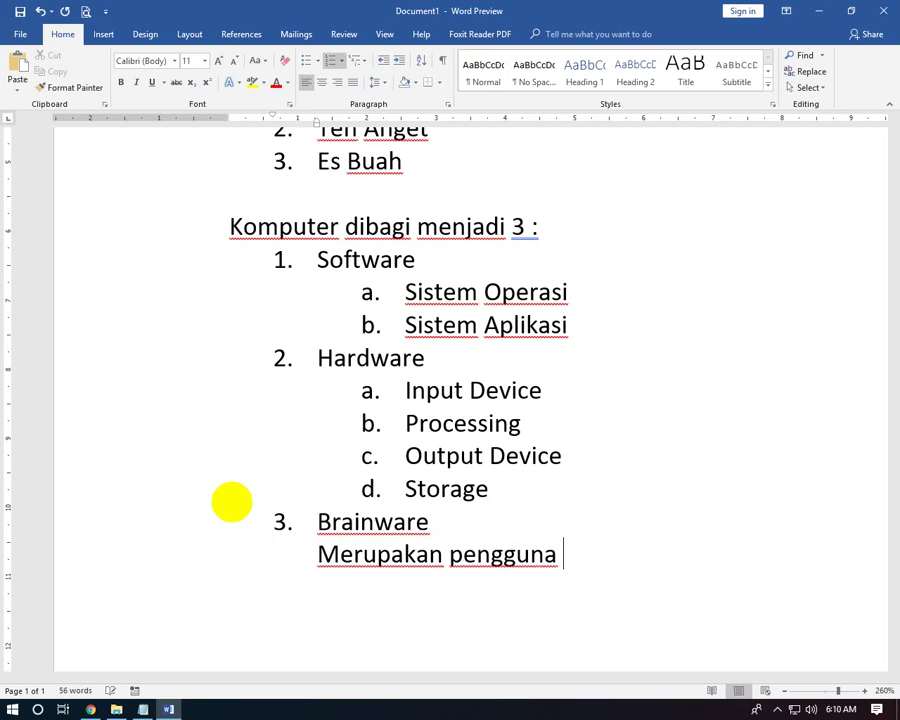
type("komputer at")
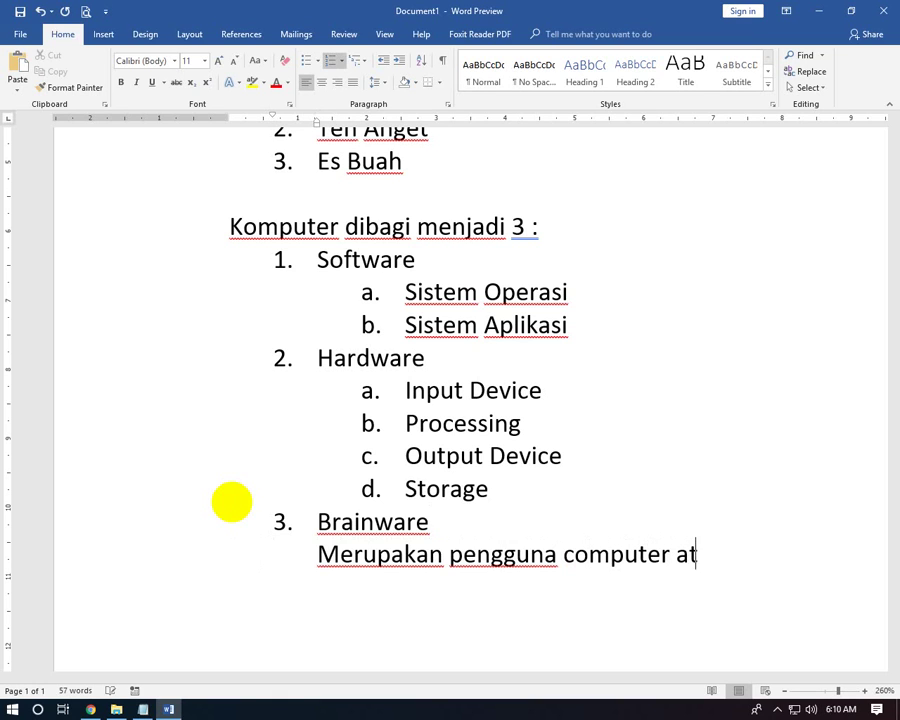
type("au user")
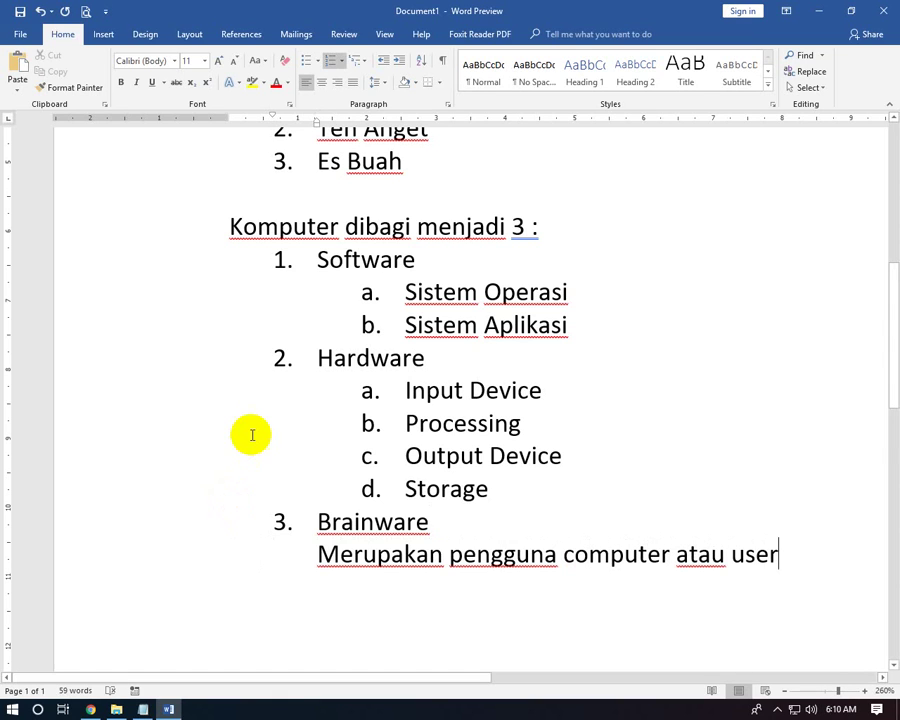
scroll(256, 432, "down", 4, "ctrl")
scroll(256, 432, "down", 4, "ctrl")
scroll(259, 430, "down", 2, "ctrl")
Add Mouse and Keyboard as roman-numeral sub-items under Input Device, plus a Processing description line.
scroll(320, 445, "down", 1, "ctrl")
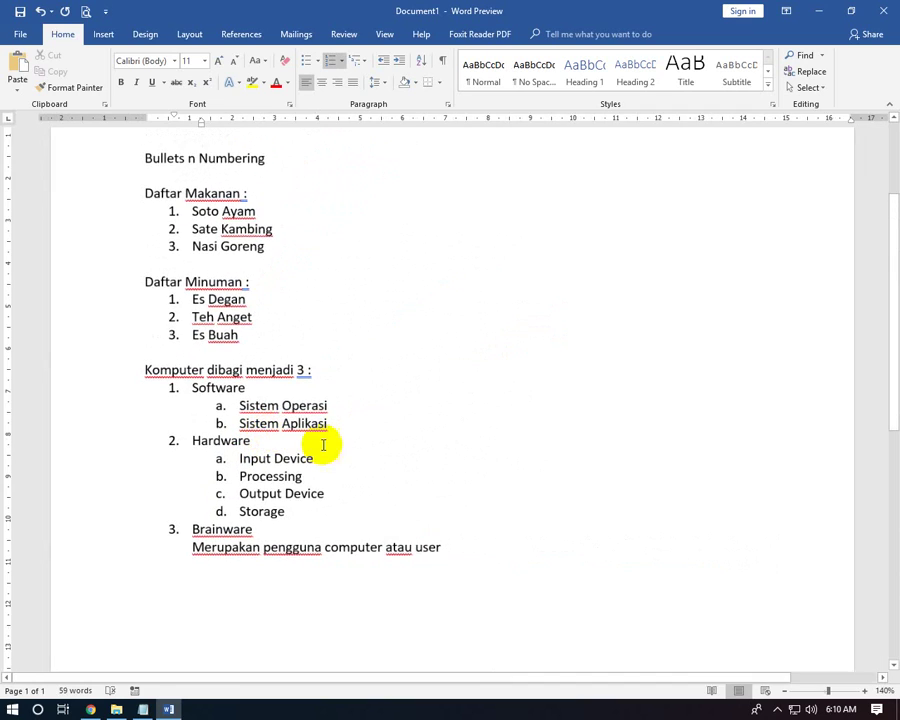
scroll(330, 436, "down", 1, "ctrl")
left_click(314, 459)
key("Return")
key("Tab")
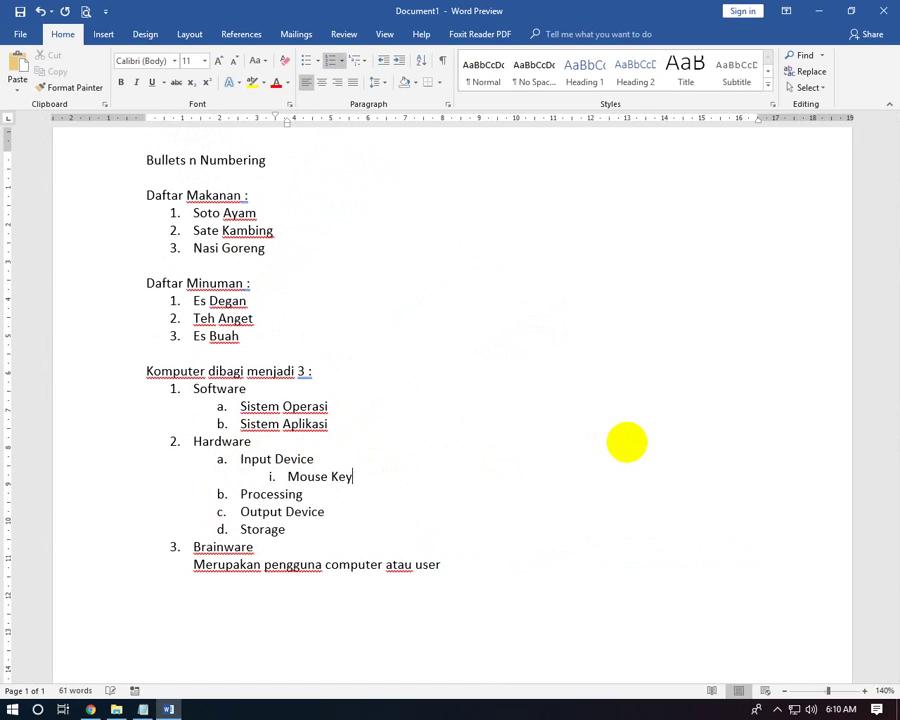
key("Return")
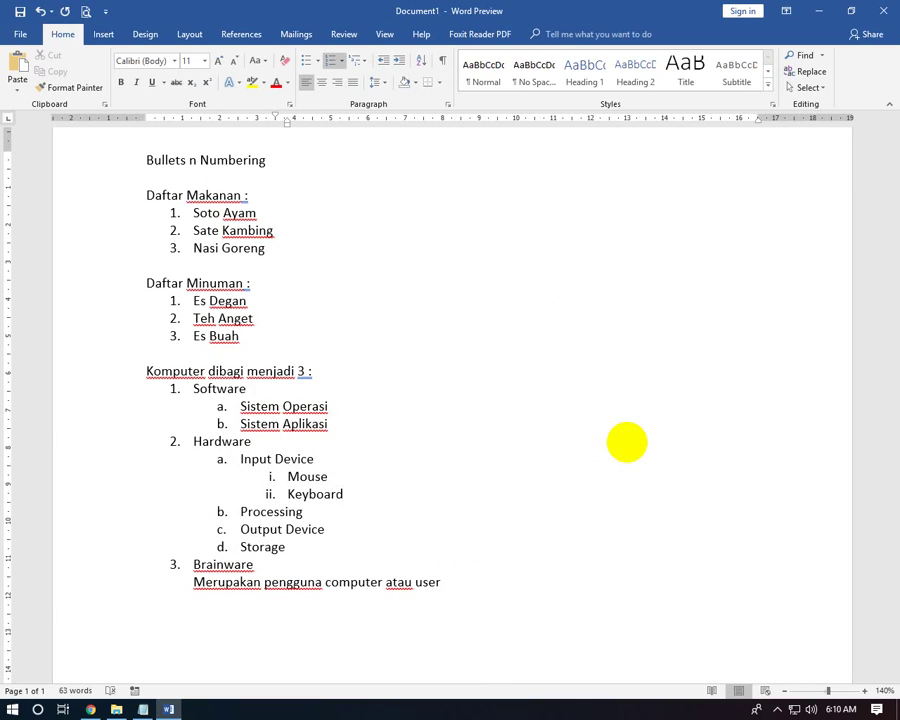
key("shift+Return")
type("Processor atau pusat komputer")
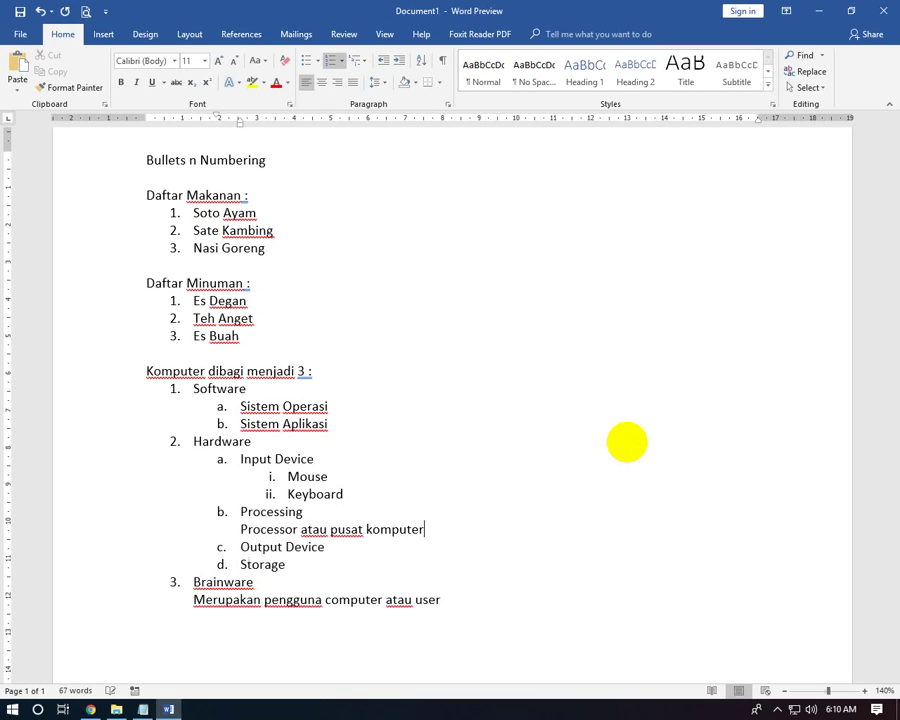
Add LCD and Sound under Output Device and a description line under Storage.
key("Down")
key("Return")
key("Tab")
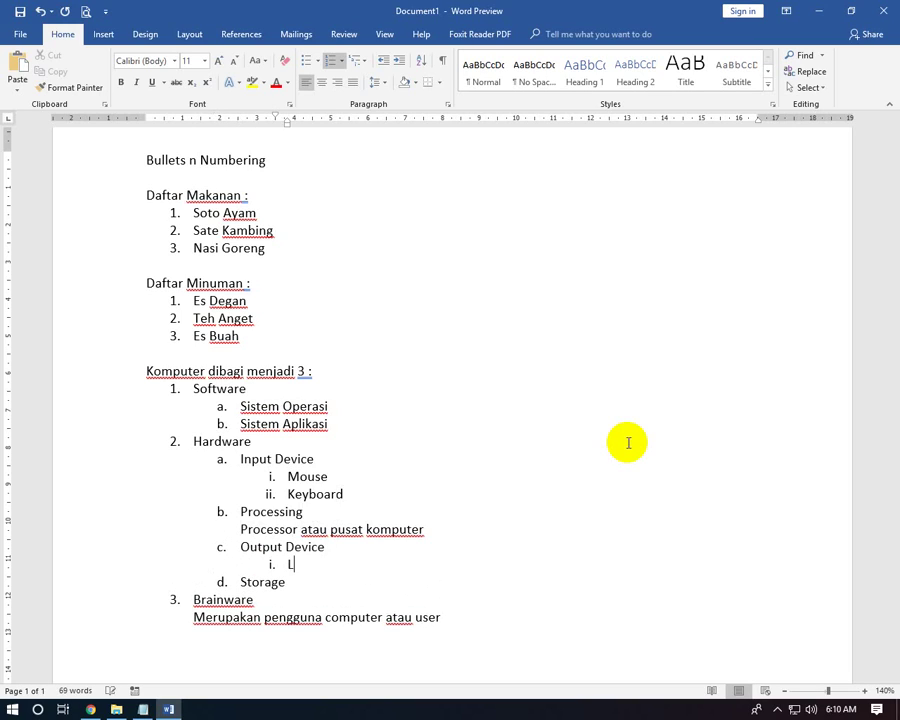
key("Return")
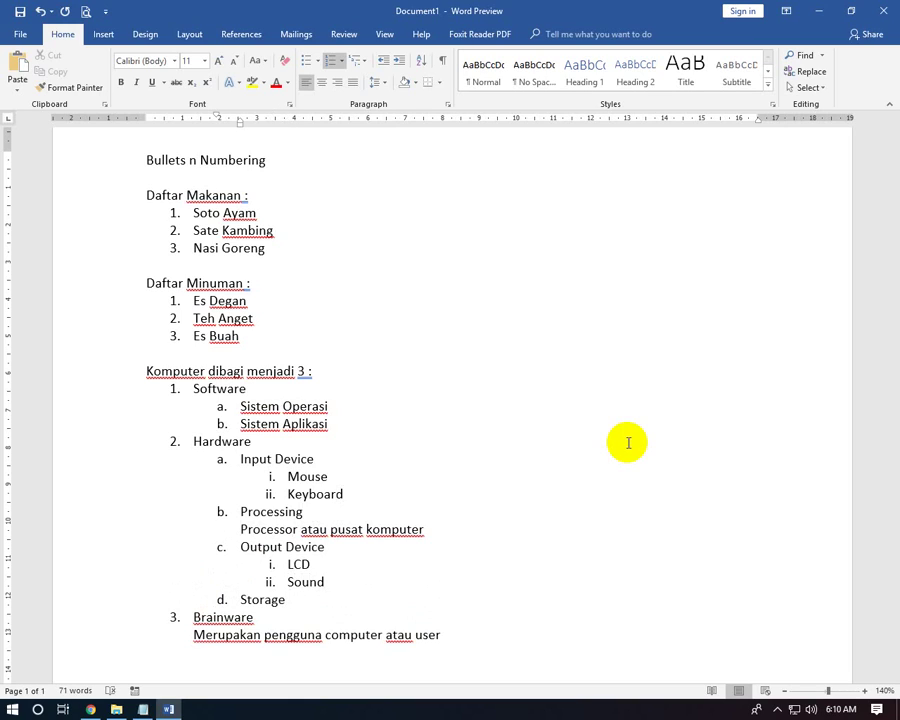
key("shift+Return")
type("Media penyimpanan")
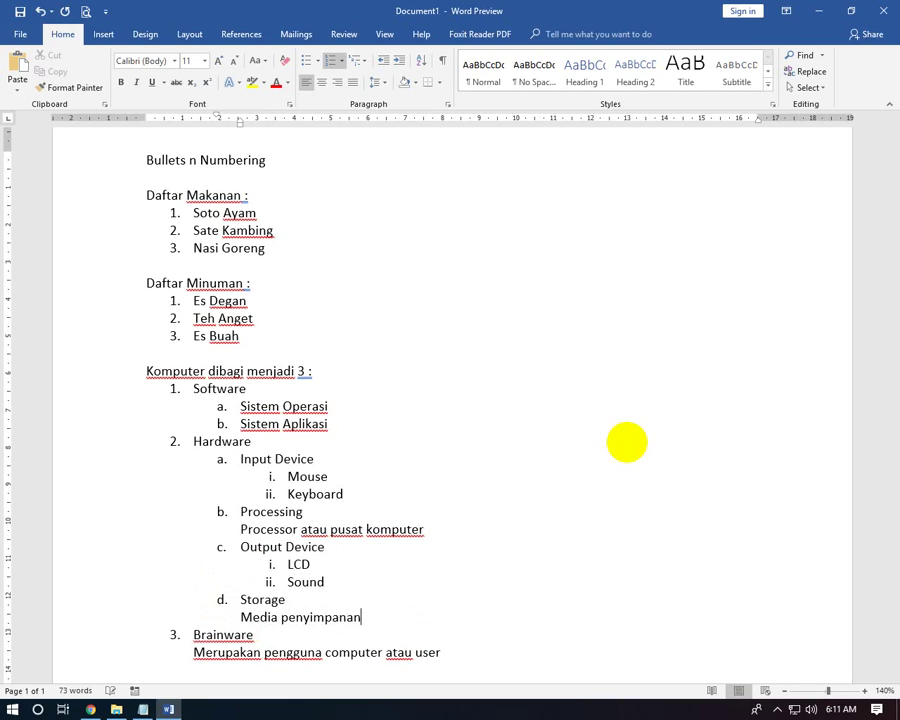
Select the computer outline and apply the 1./1.1./1.1.1. multilevel list numbering.
scroll(520, 460, "down", 1)
mouse_move(445, 606)
left_mouse_down()
mouse_move(272, 532)
mouse_move(193, 342)
left_mouse_up()
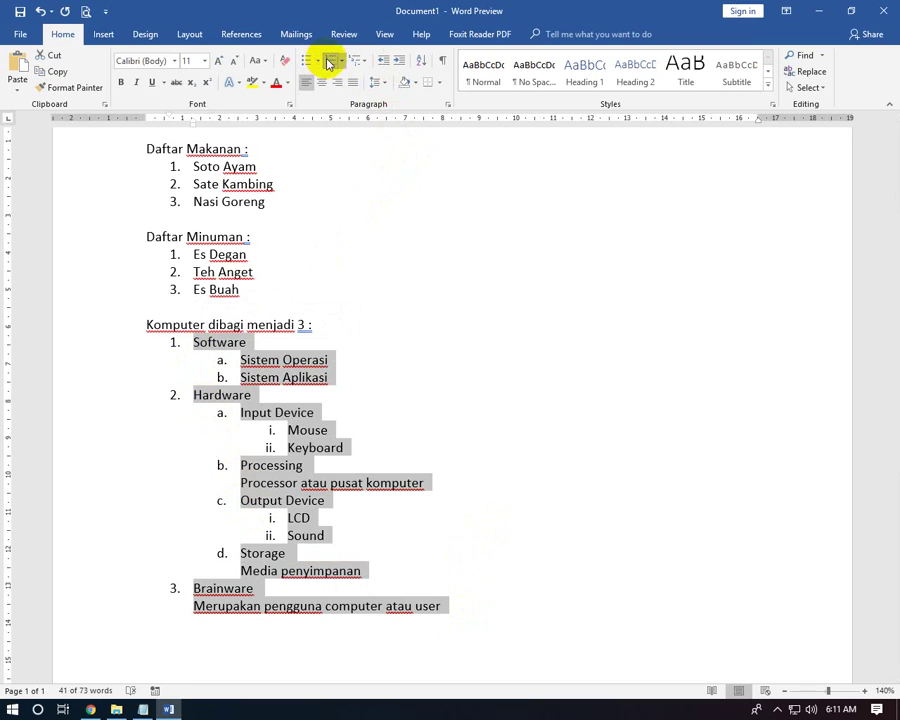
left_click(366, 66)
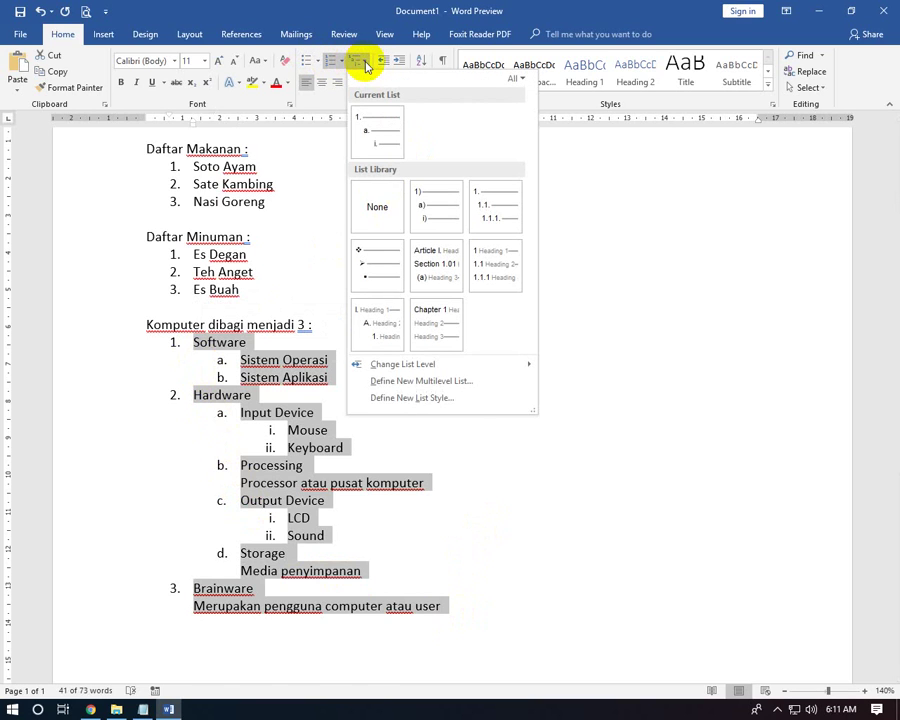
mouse_move(686, 520)
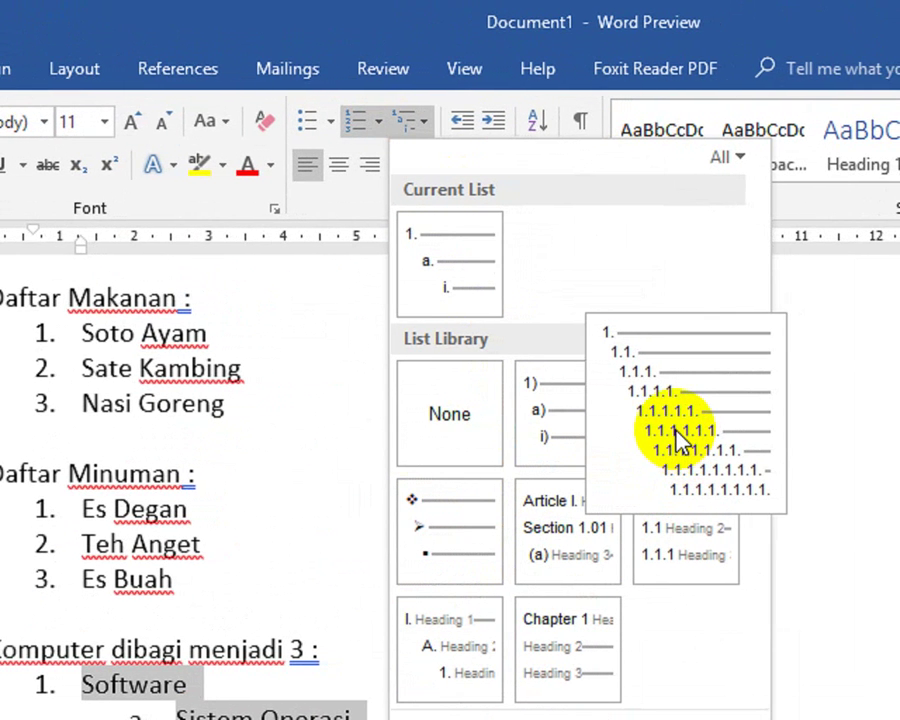
left_click(678, 440)
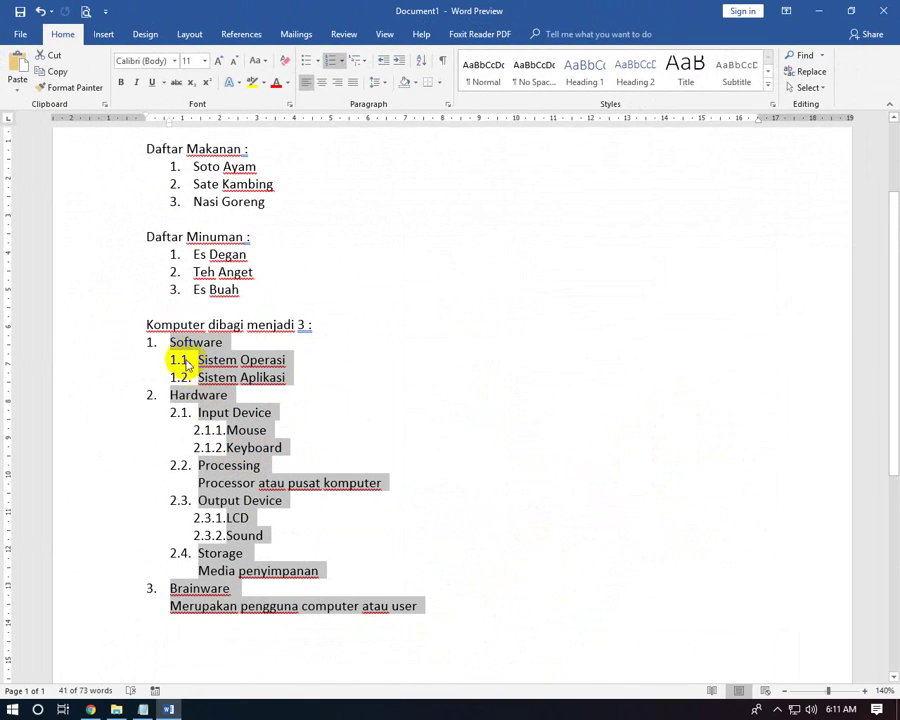
left_click(215, 432)
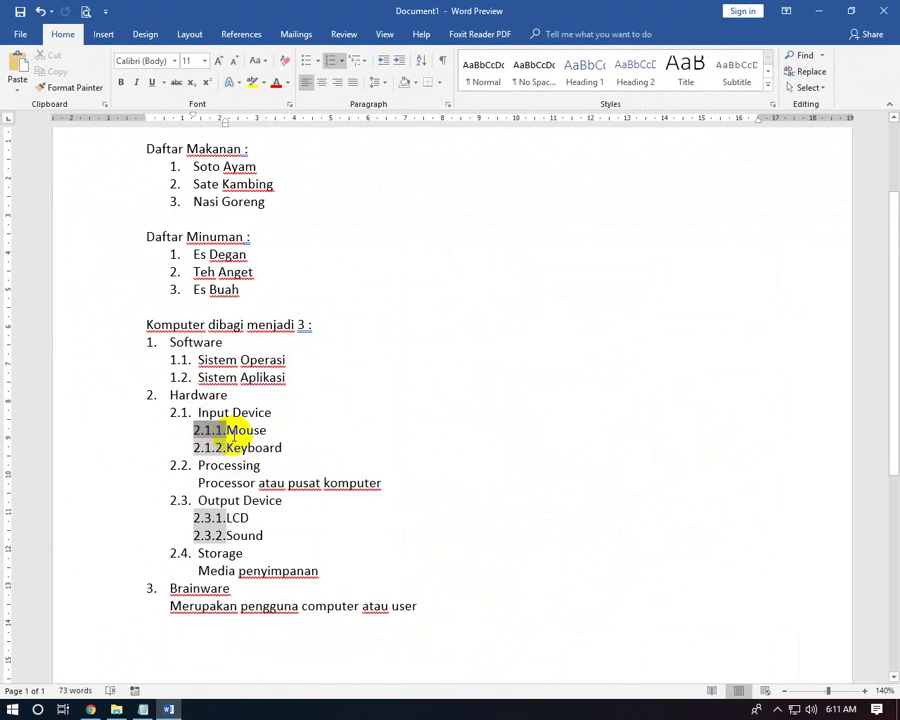
left_click(235, 432)
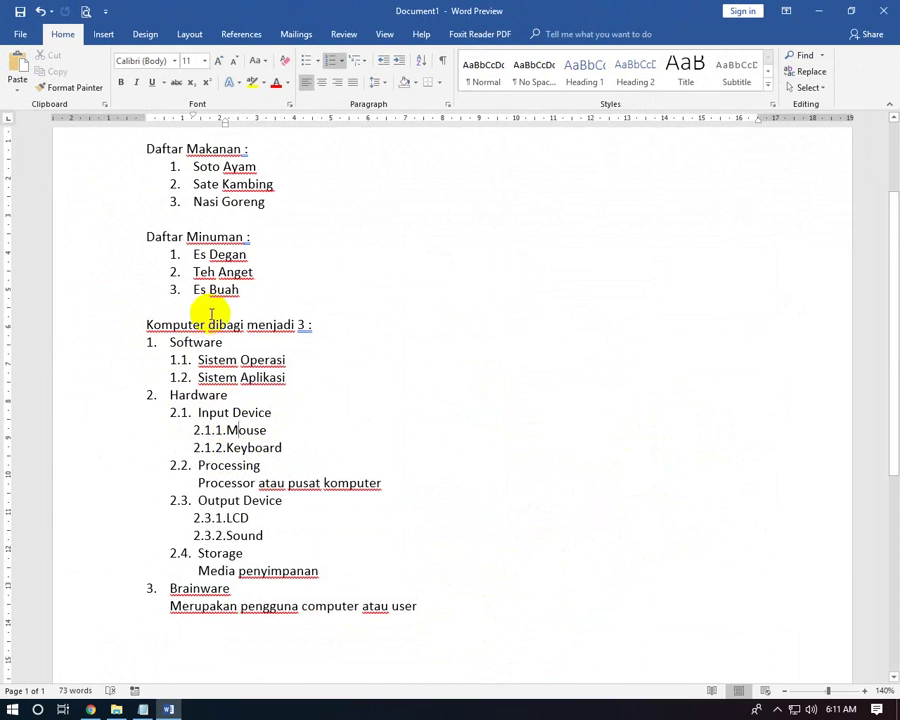
Re-indent the 2.1.1 Mouse and 2.1.2 Keyboard lines on the ruler to align with 2.3.1 LCD and 2.3.2 Sound.
left_click_drag(289, 448, 202, 426)
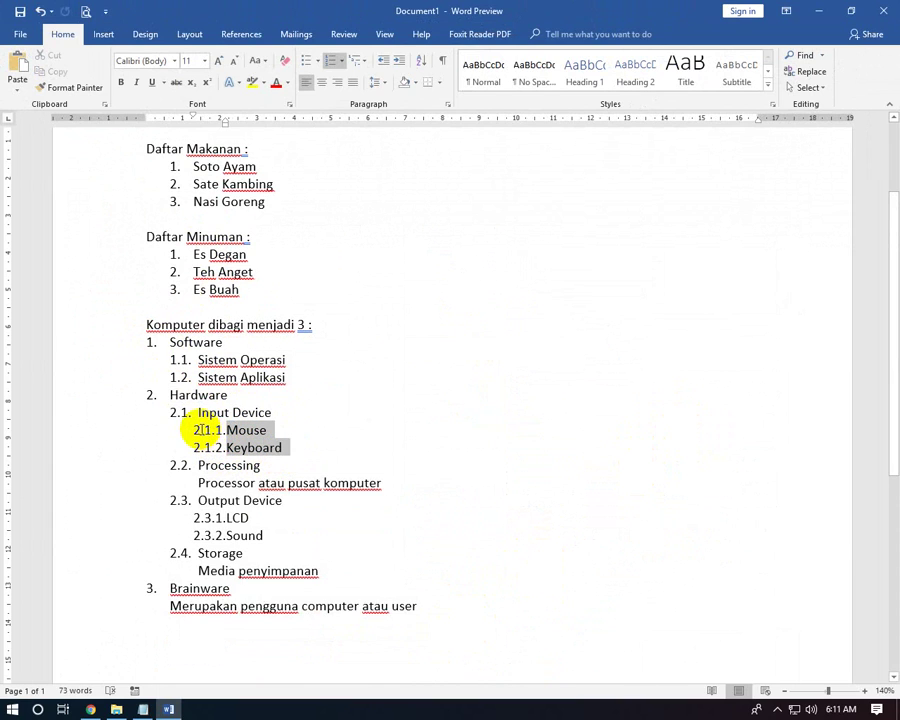
left_click_drag(196, 119, 201, 122)
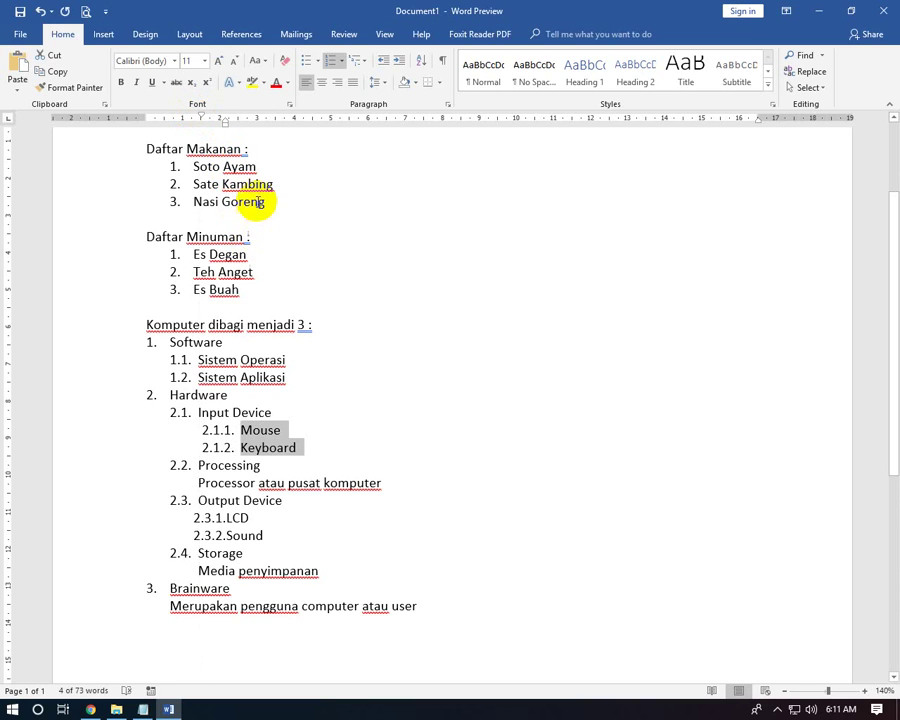
mouse_move(265, 537)
left_mouse_down()
mouse_move(188, 532)
mouse_move(186, 520)
left_mouse_up()
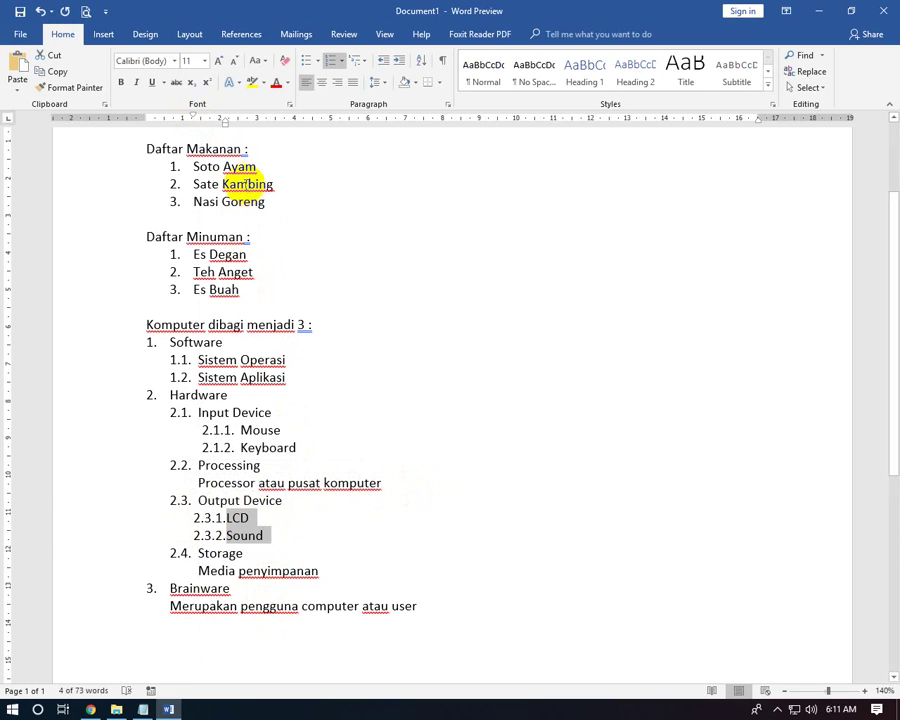
mouse_move(197, 117)
left_mouse_down()
mouse_move(248, 122)
mouse_move(238, 125)
left_mouse_up()
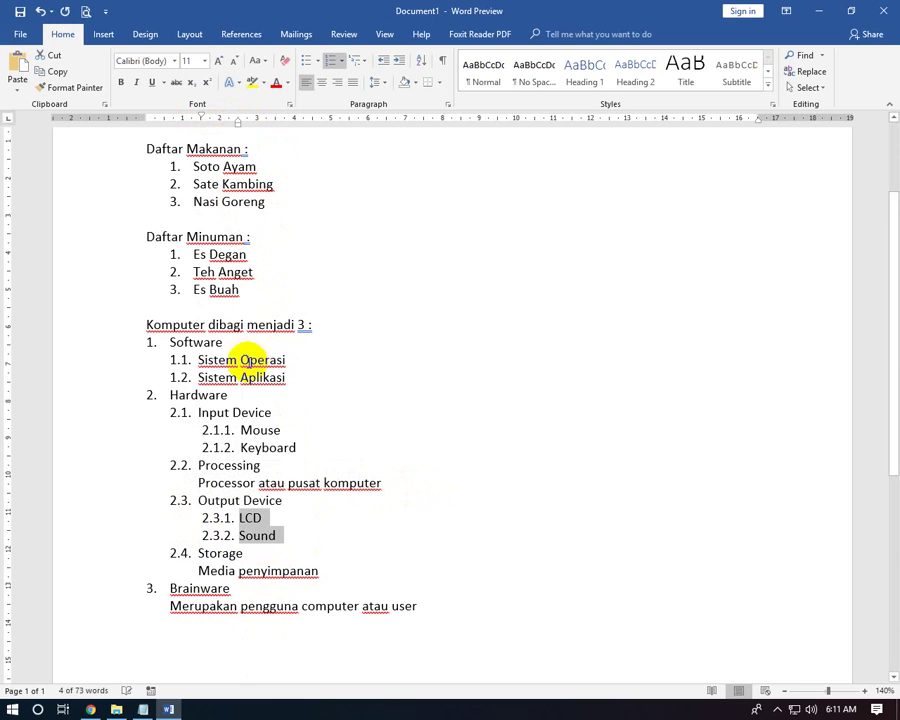
left_click(240, 430)
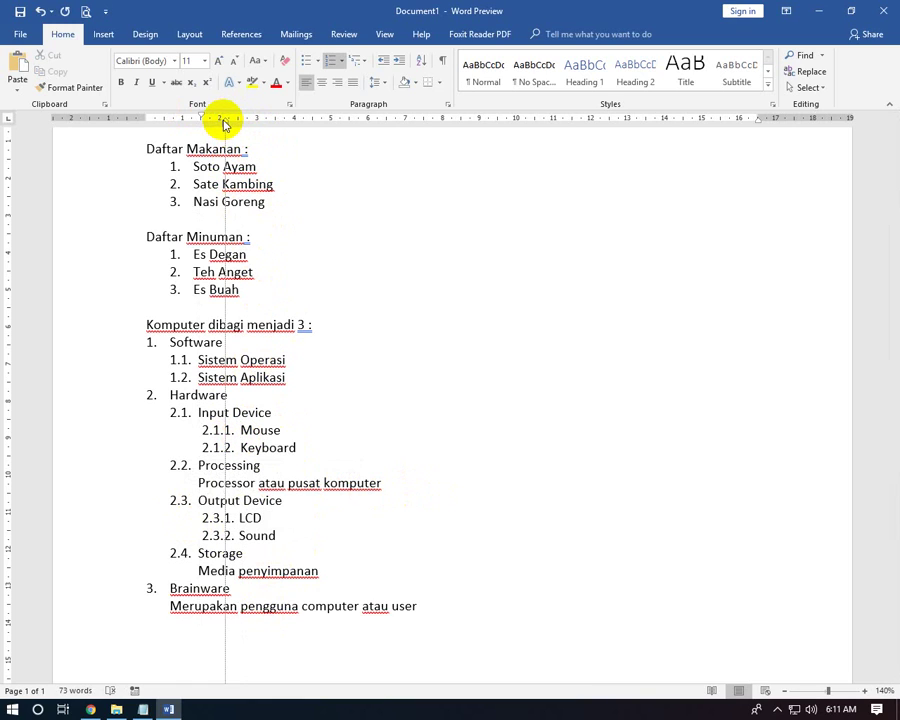
mouse_move(228, 128)
left_mouse_down()
mouse_move(249, 127)
mouse_move(240, 125)
left_mouse_up()
left_click_drag(305, 448, 240, 430)
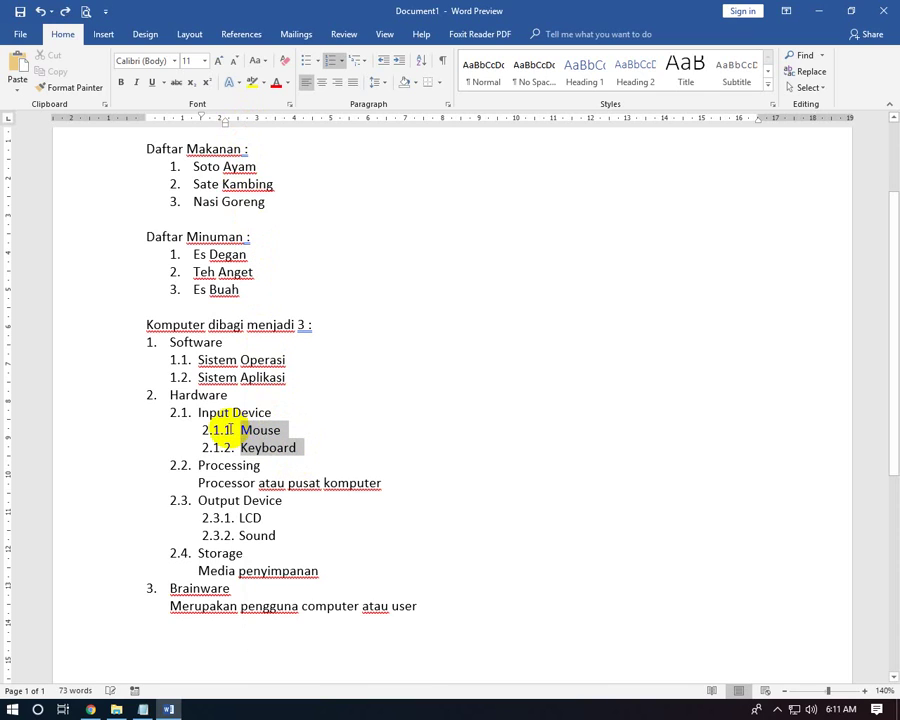
mouse_move(228, 127)
left_mouse_down()
mouse_move(247, 125)
mouse_move(237, 125)
left_mouse_up()
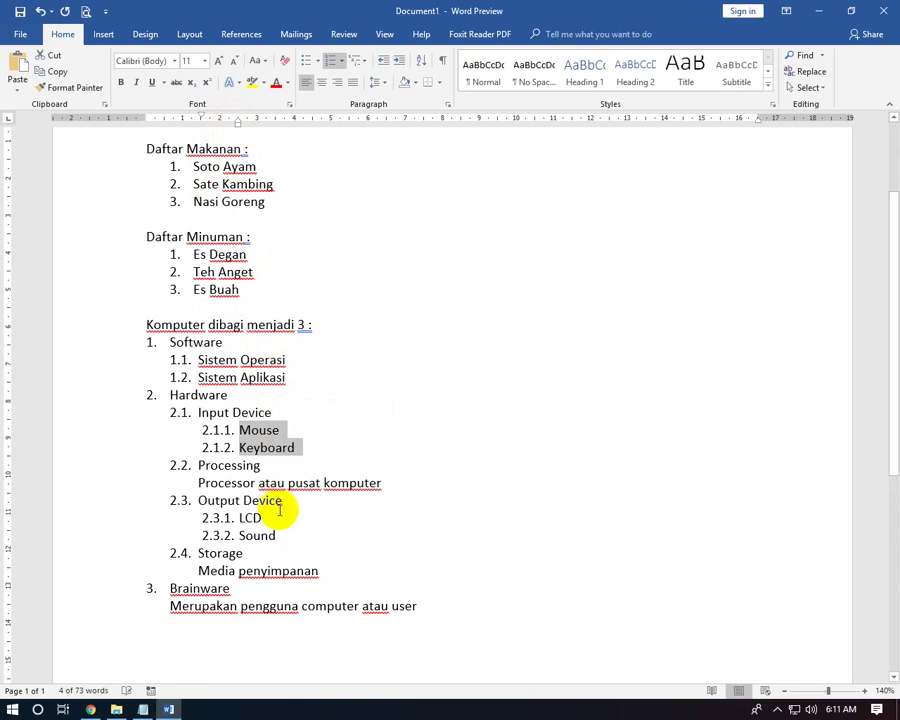
left_click(284, 553)
left_click(298, 582)
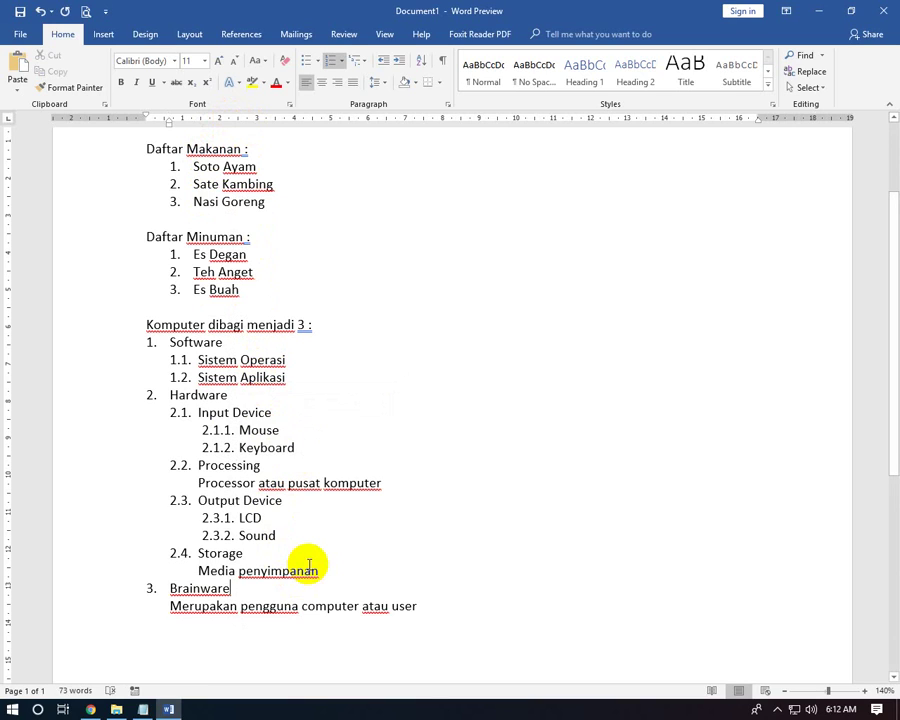
Select the whole computer outline and add right-aligned dotted-leader tab stops at 15 and 16 cm.
mouse_move(423, 608)
left_mouse_down()
mouse_move(233, 447)
mouse_move(170, 344)
left_mouse_up()
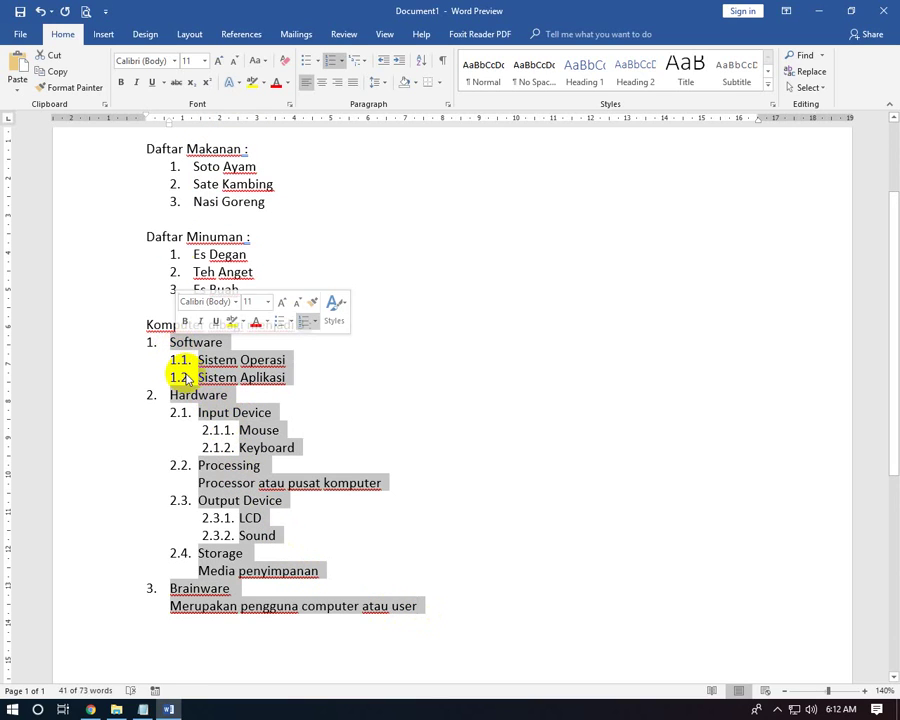
left_click(447, 104)
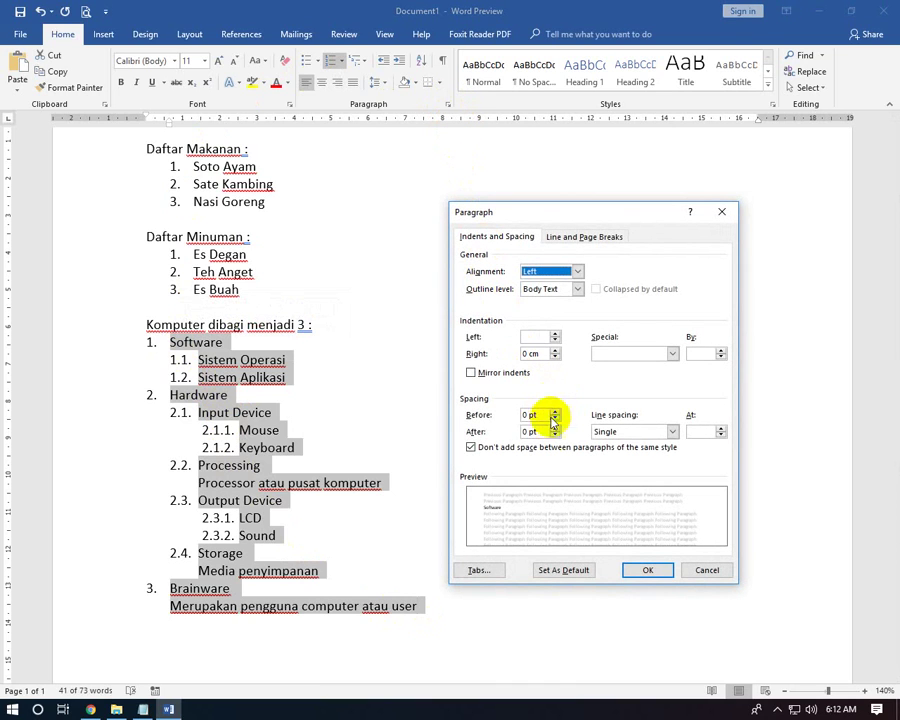
left_click(469, 571)
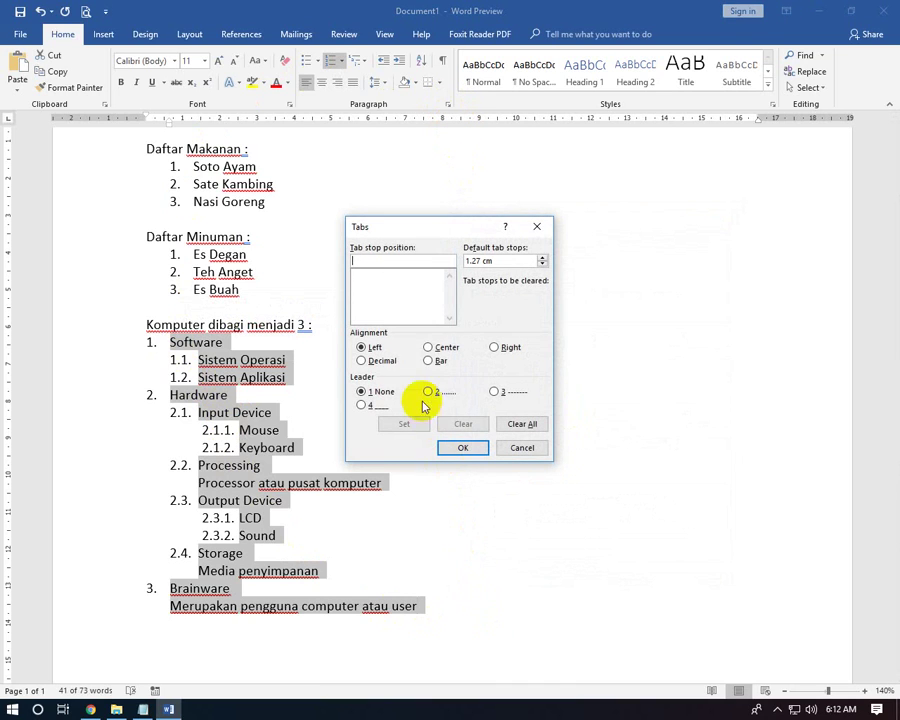
type("15")
left_click(493, 347)
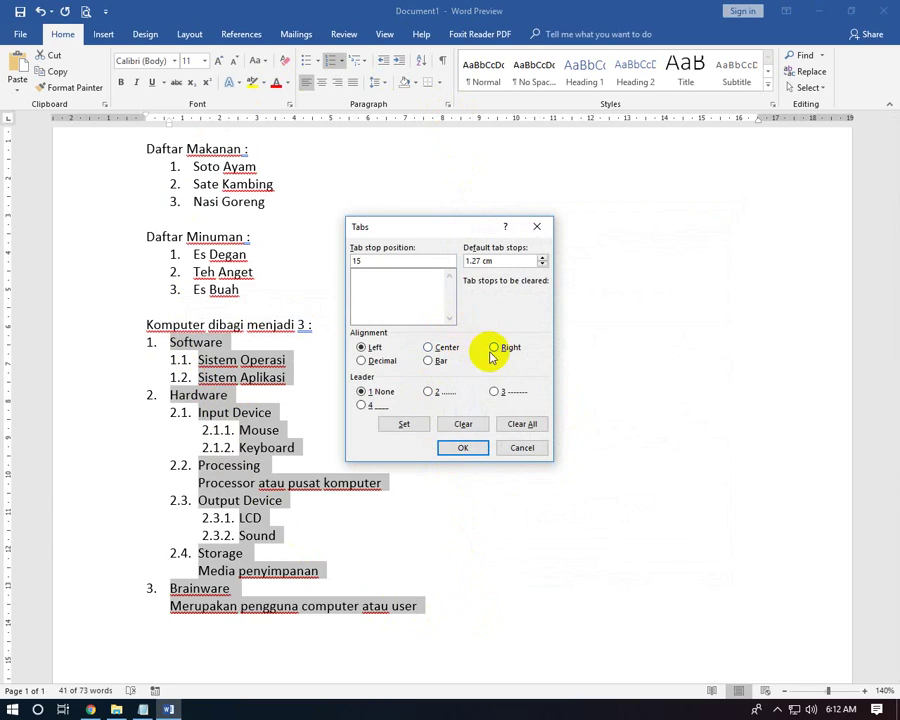
left_click(440, 392)
left_click(405, 424)
type("16")
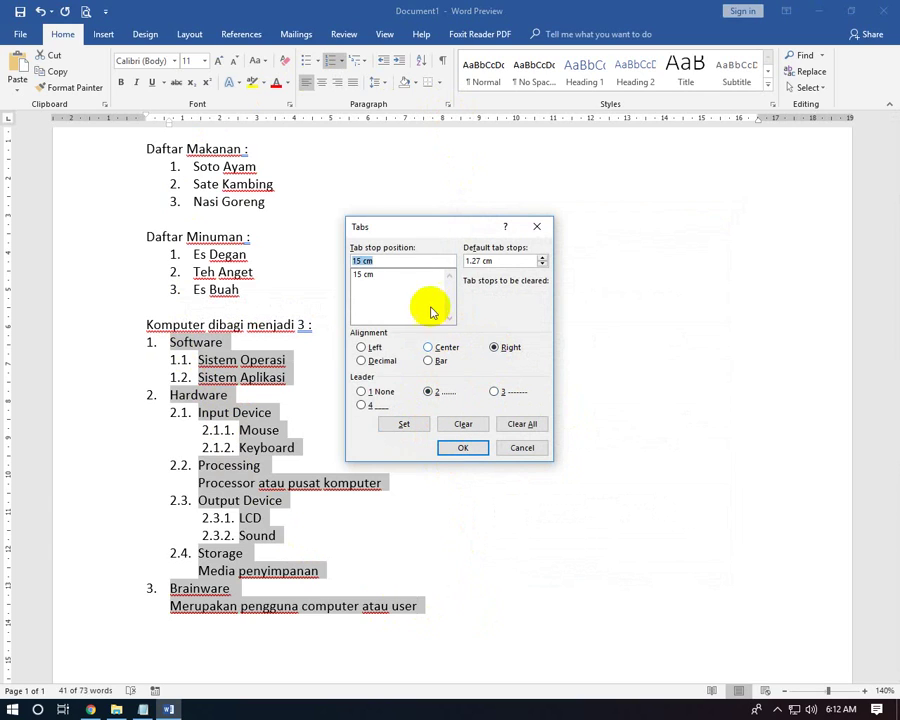
left_click(404, 424)
left_click(456, 447)
left_click(272, 343)
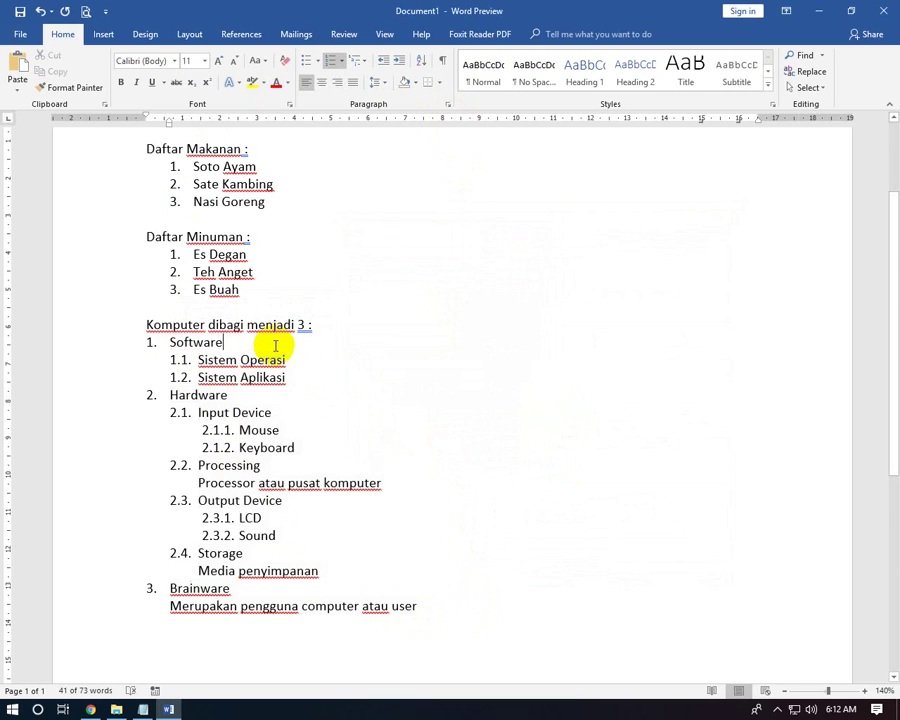
Add dotted tab leaders after Software, Sistem Operasi, Sistem Aplikasi, Hardware, Input Device, Mouse and Keyboard.
key("Tab")
key("Tab")
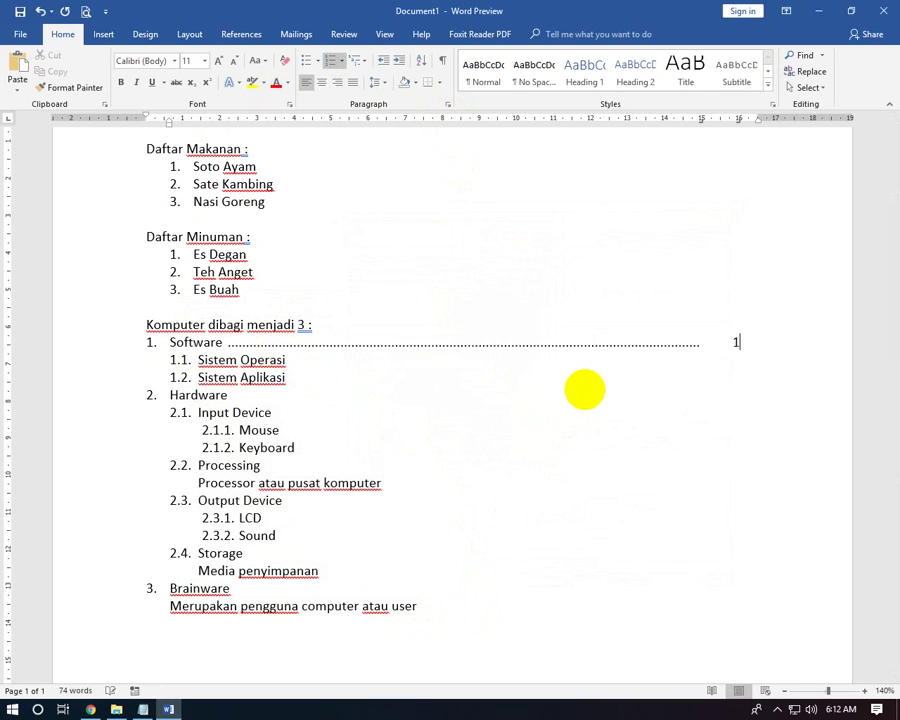
key("Tab")
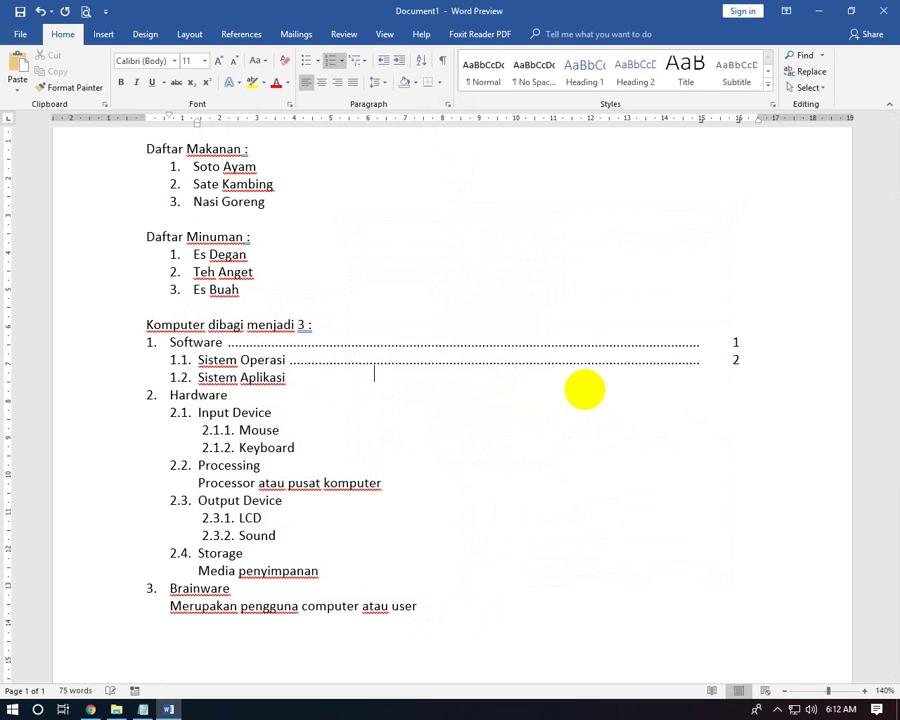
key("Tab")
left_click(584, 390)
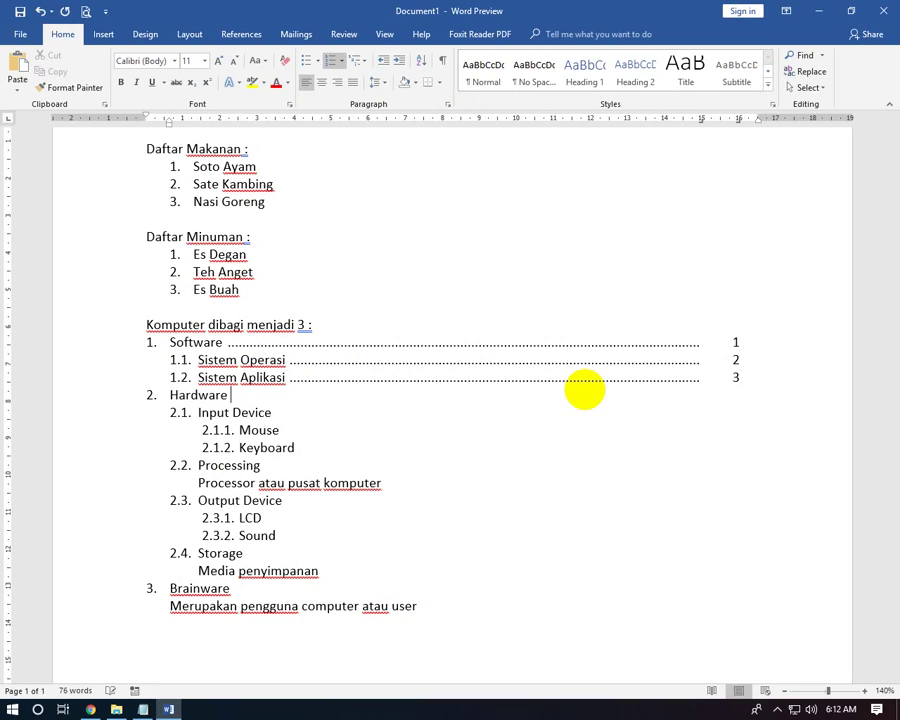
key("Tab")
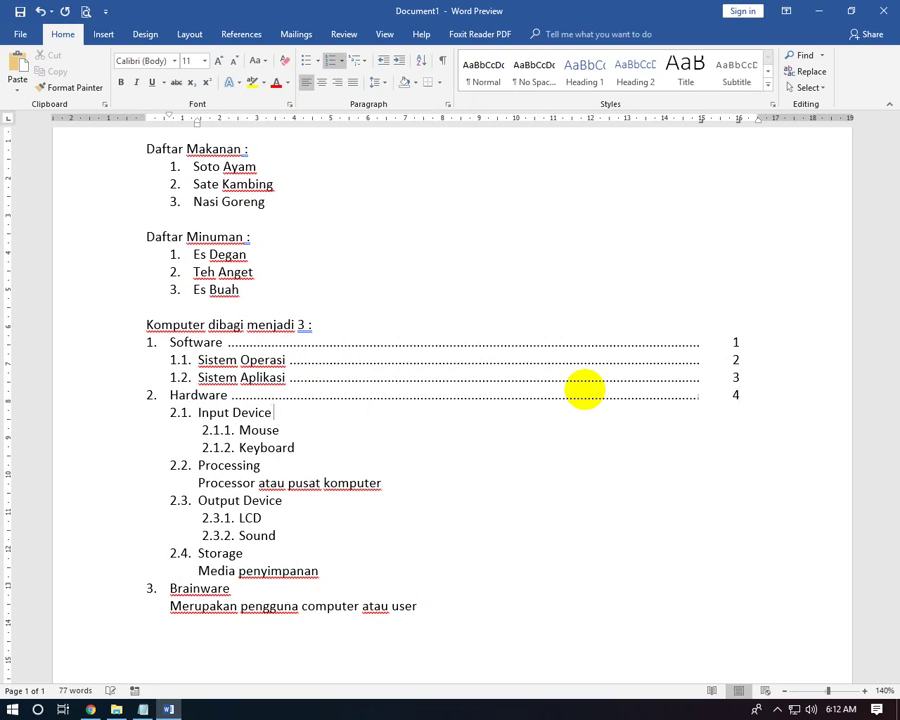
key("Tab")
key("Tab")
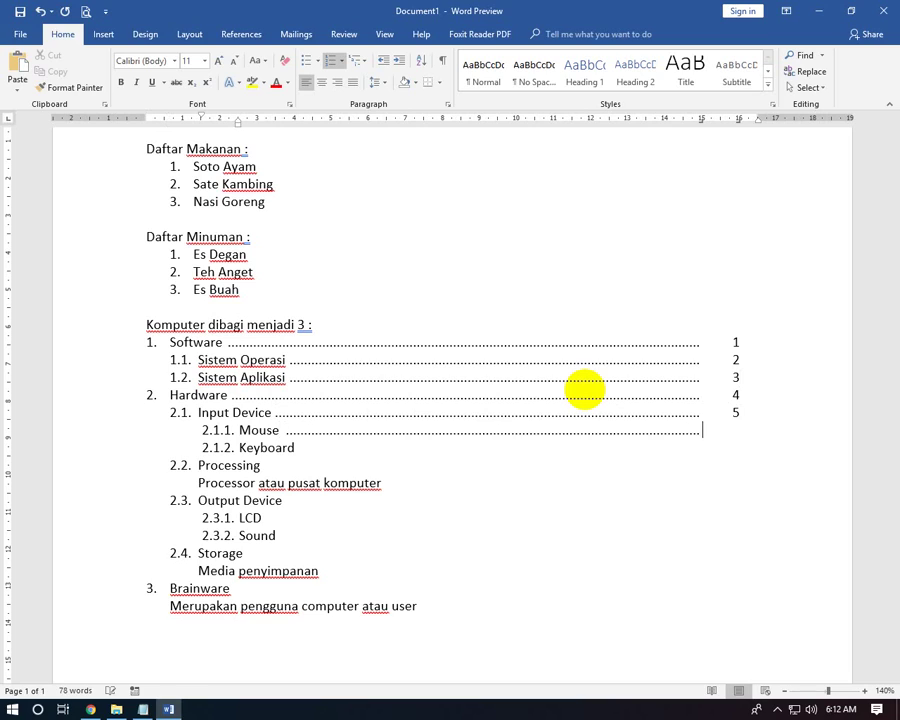
key("Tab")
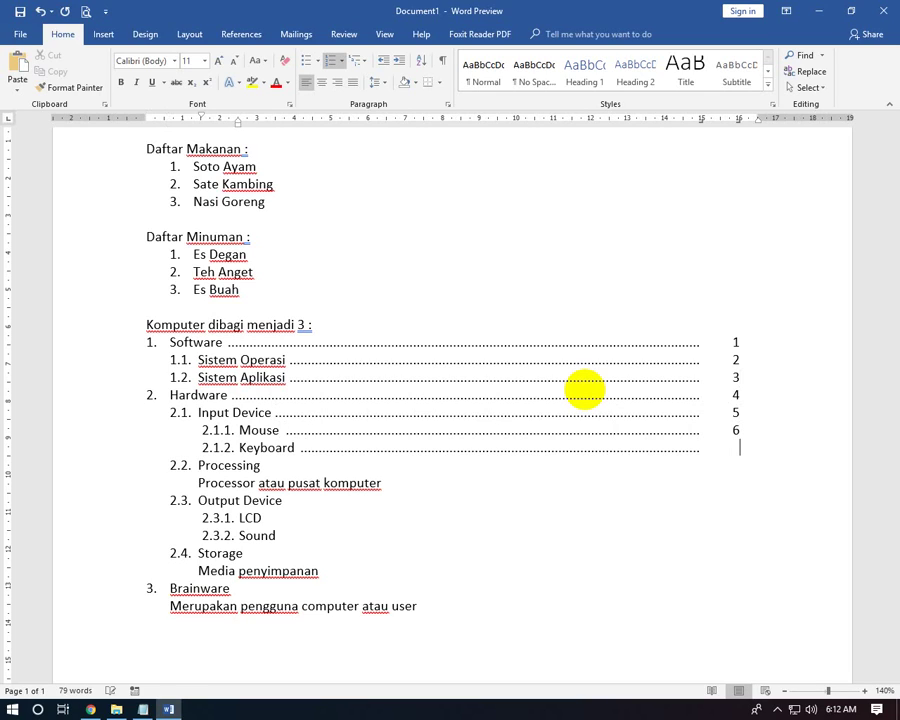
Add dotted tab leaders after Processing, Processor, Output Device, LCD, Sound, Storage and Brainware.
key("Tab")
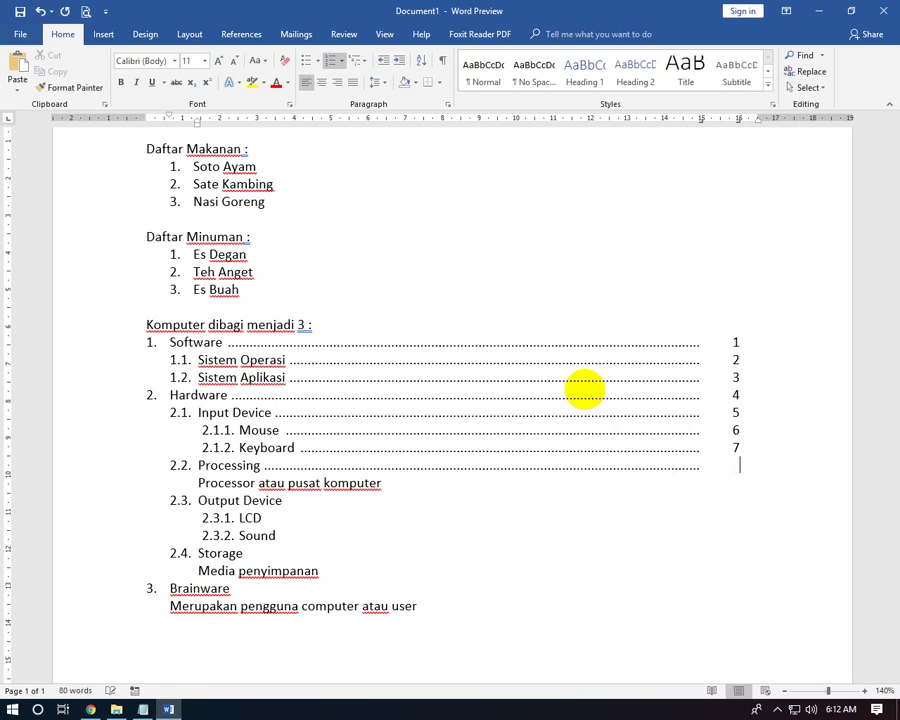
key("Down")
key("Tab")
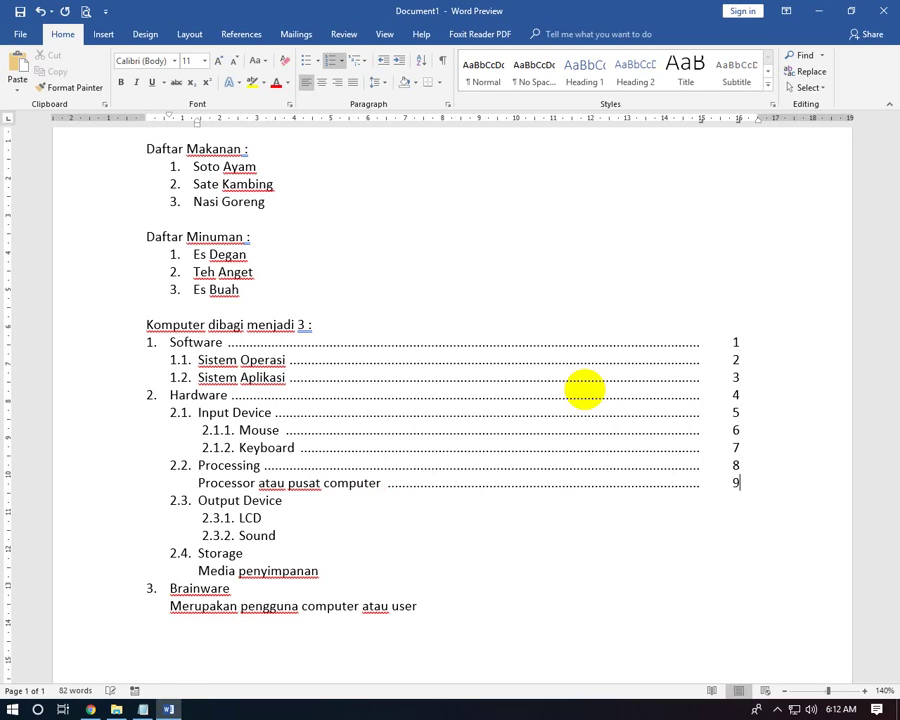
key("Tab")
type("10")
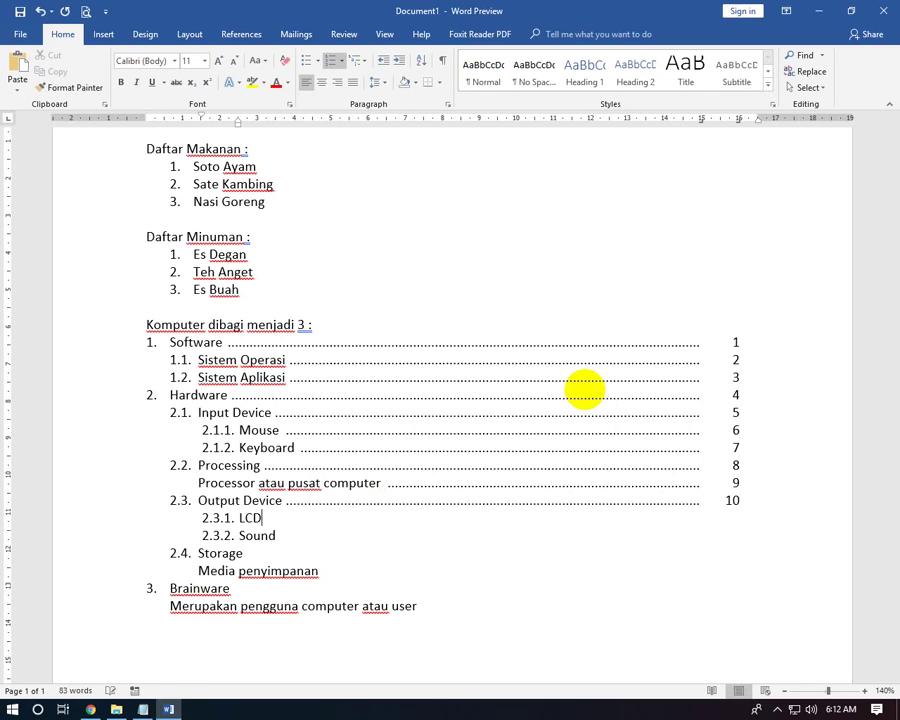
key("Tab")
key("Down")
key("Tab")
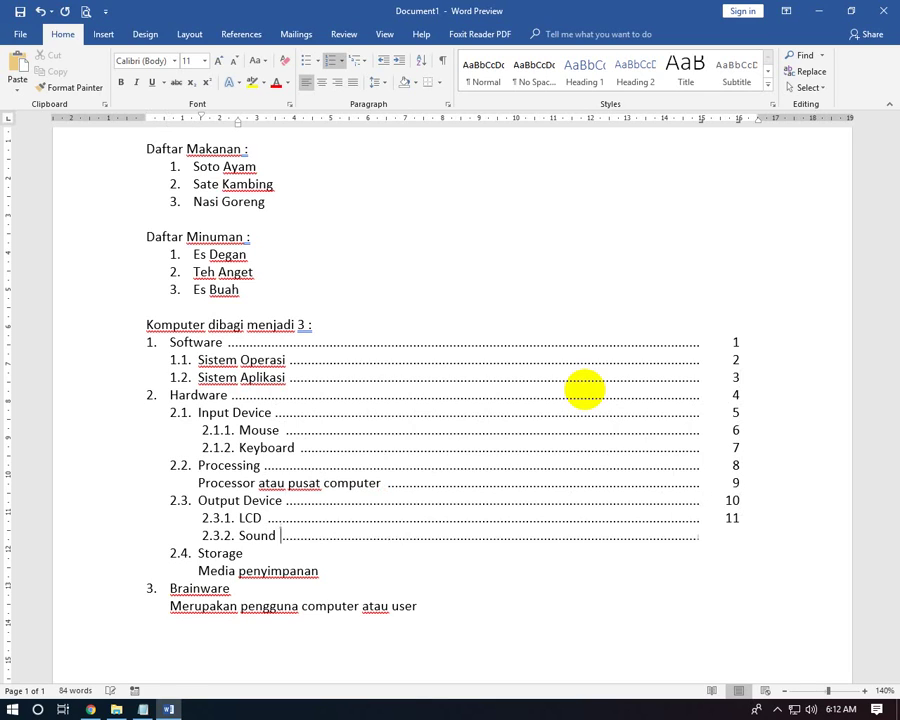
key("Tab")
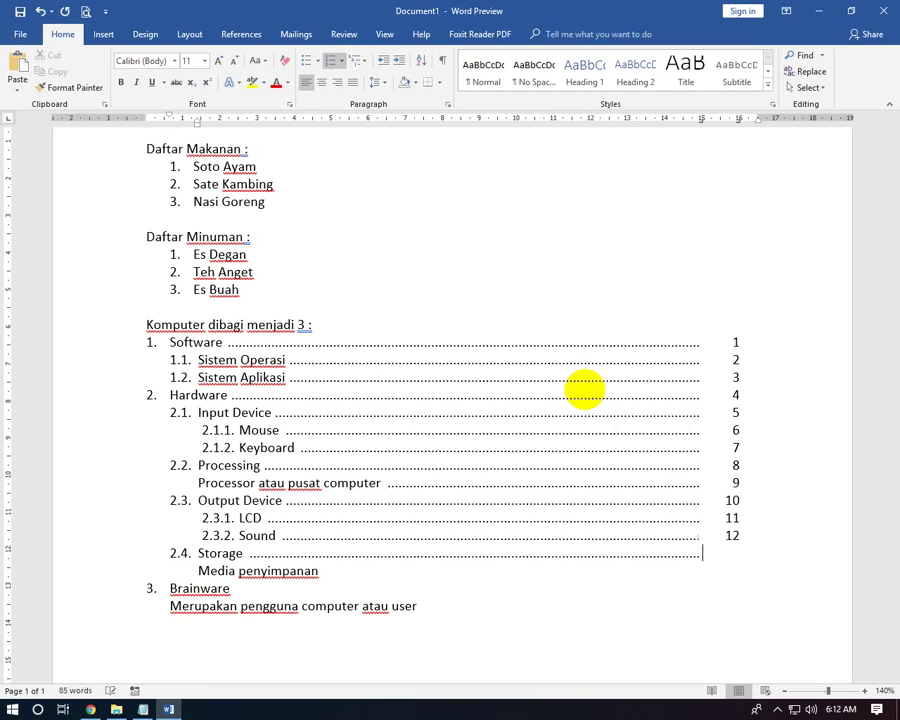
key("Tab")
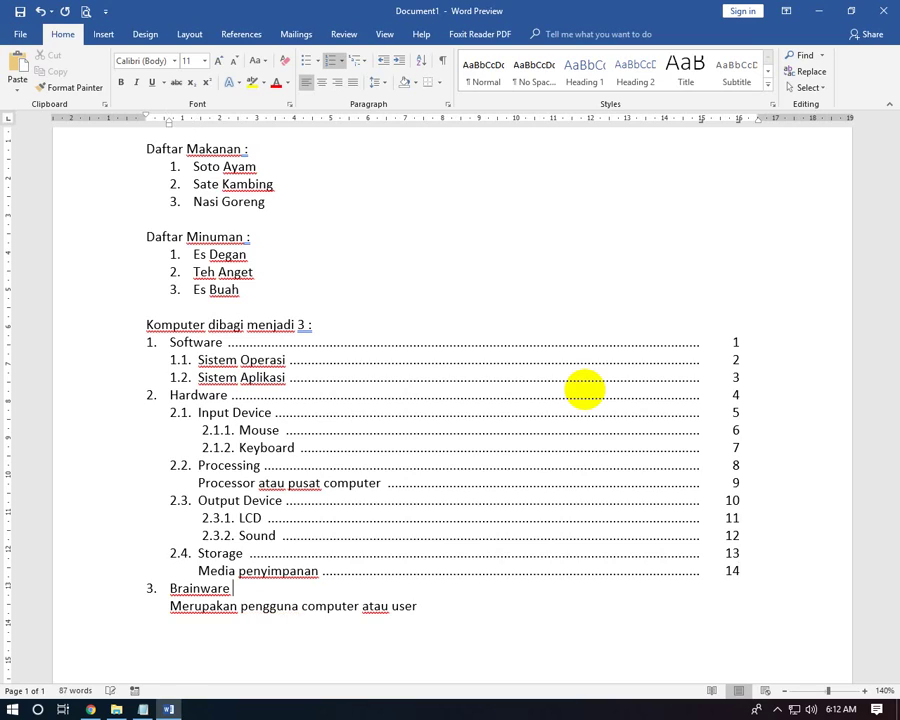
key("Tab")
key("Tab")
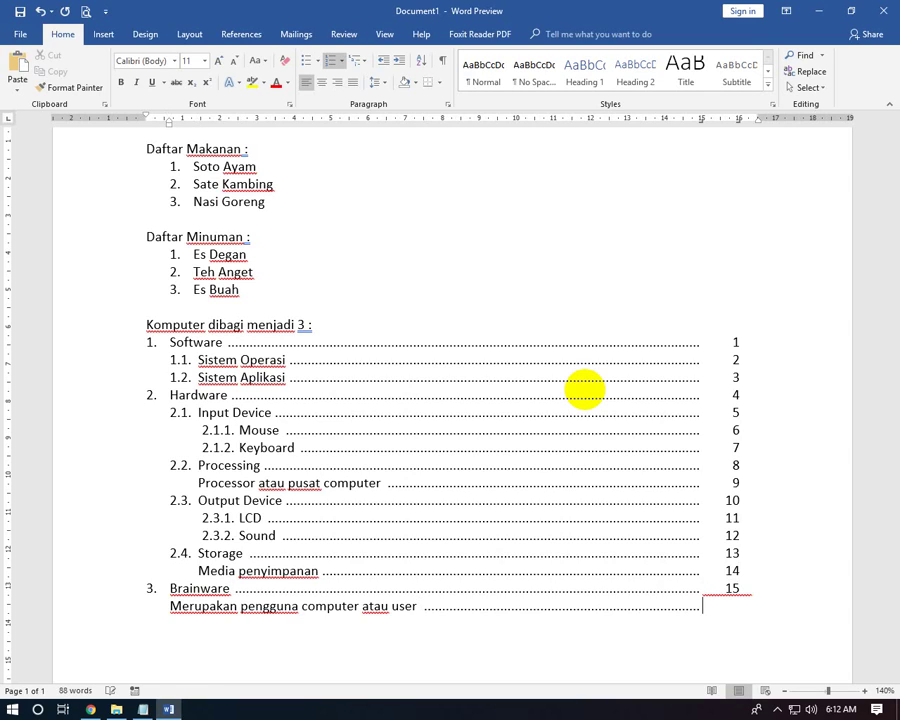